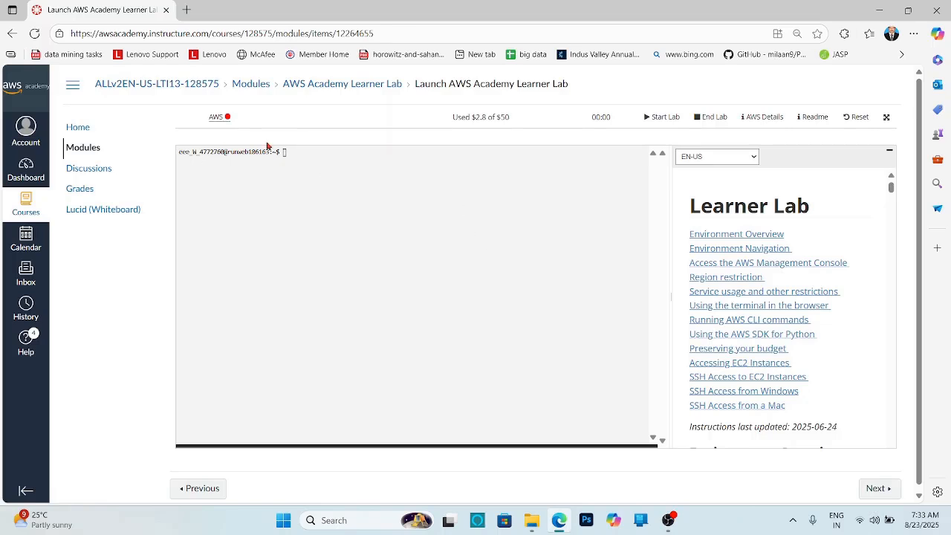
- Start the lab and open the AWS Management Console once the lab is ready
click(664, 120)
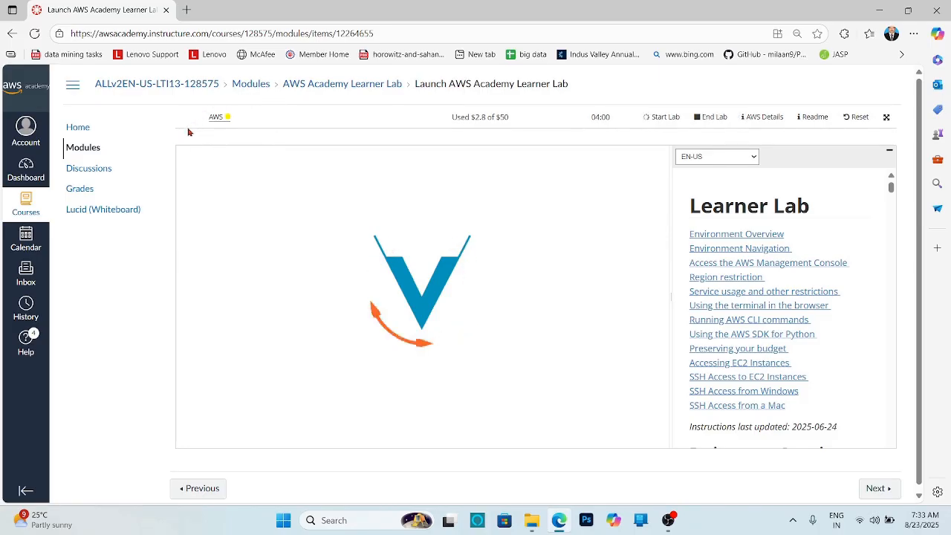
mouse_move(229, 121)
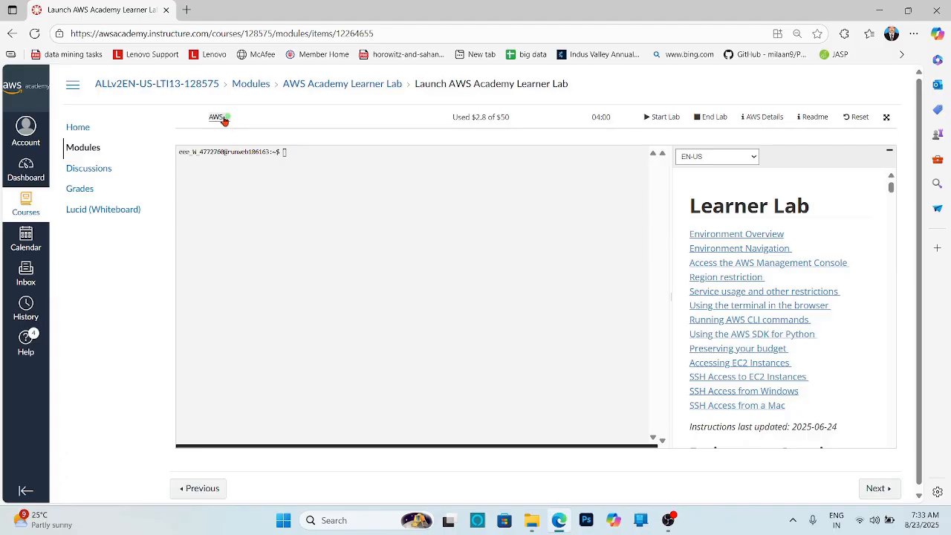
click(216, 117)
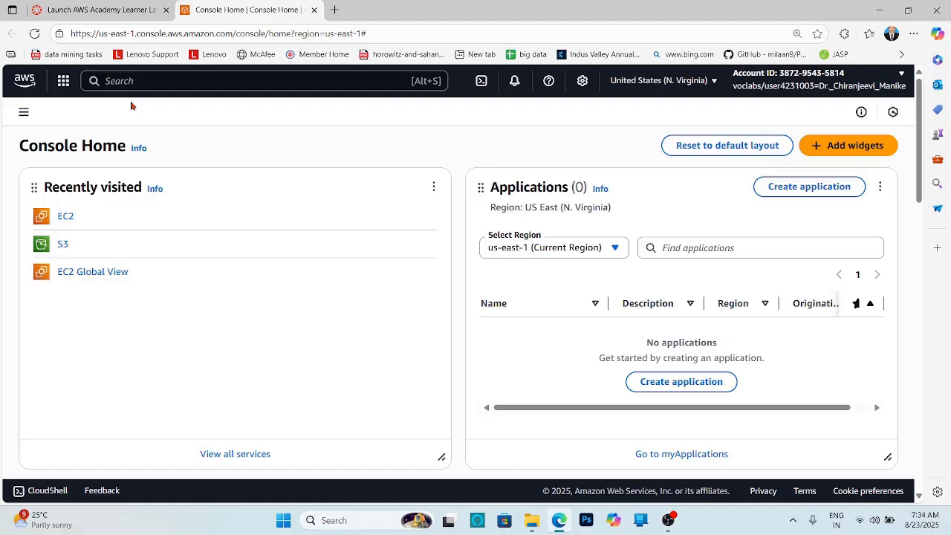
- Search the console for ec2 and open the EC2 service
click(132, 83)
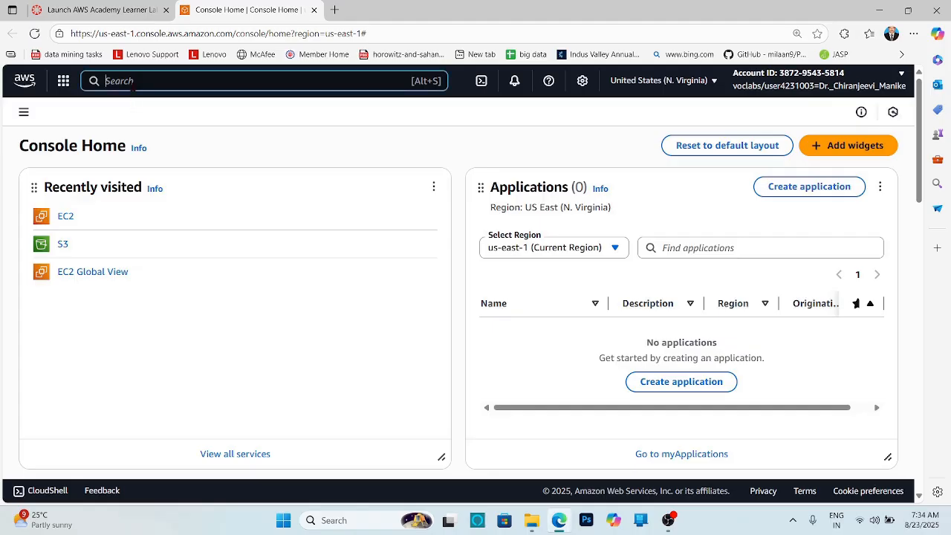
text(ec2)
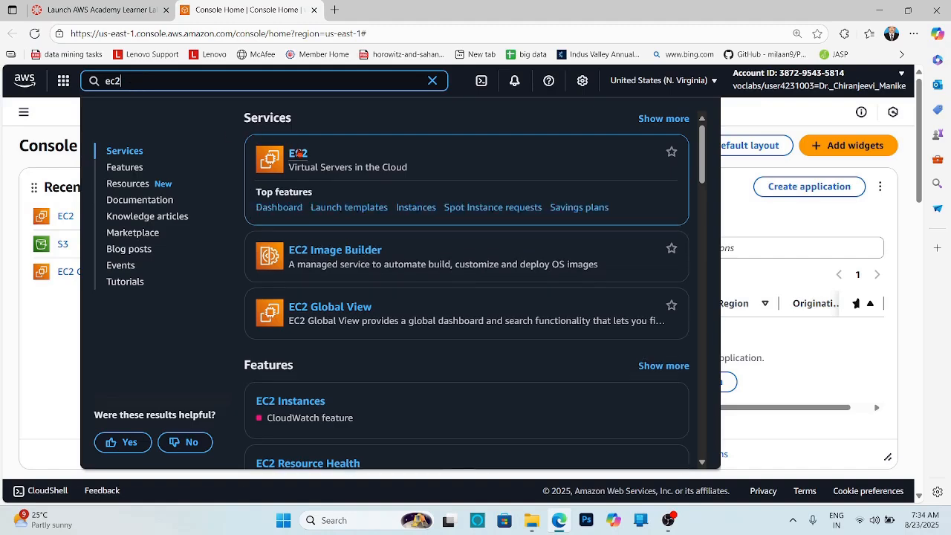
click(298, 152)
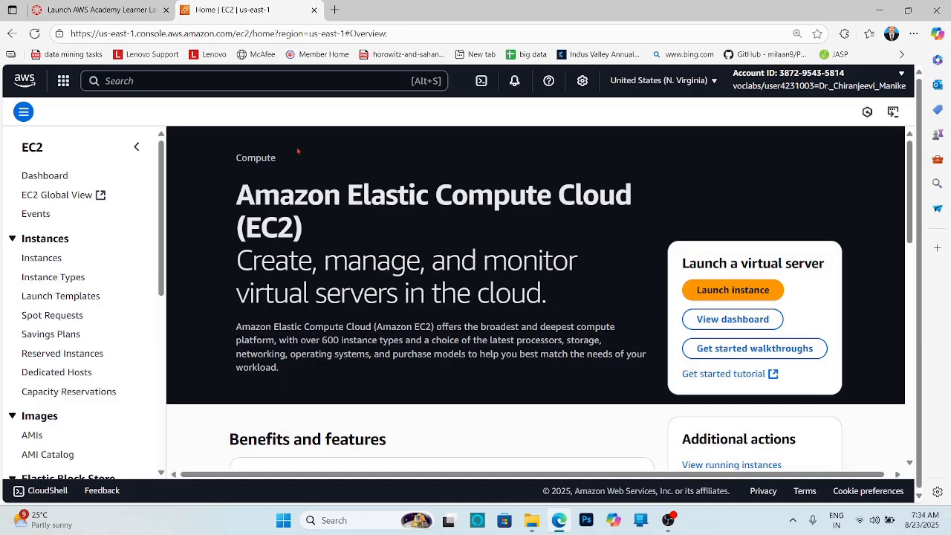
- Start launching a new instance and name it LinuxServer_ebs
click(740, 292)
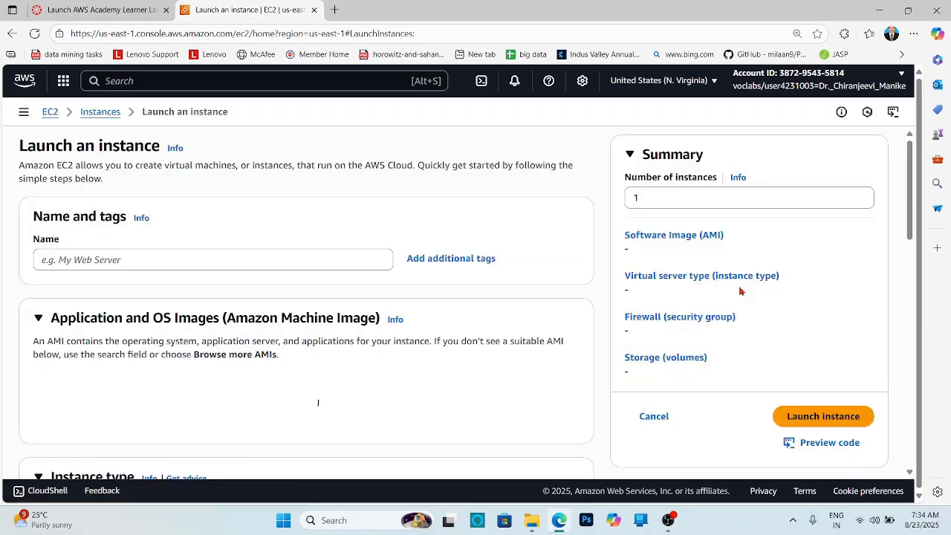
click(280, 257)
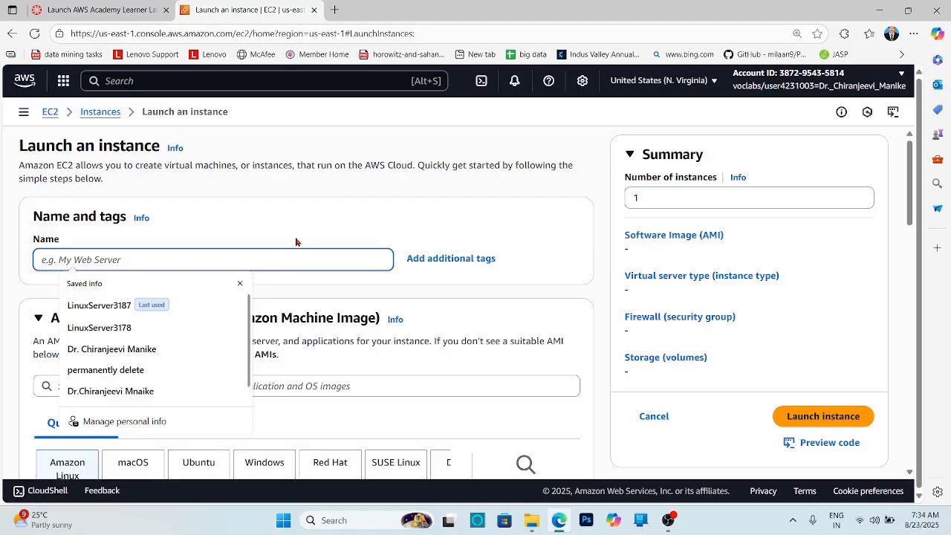
text(Li)
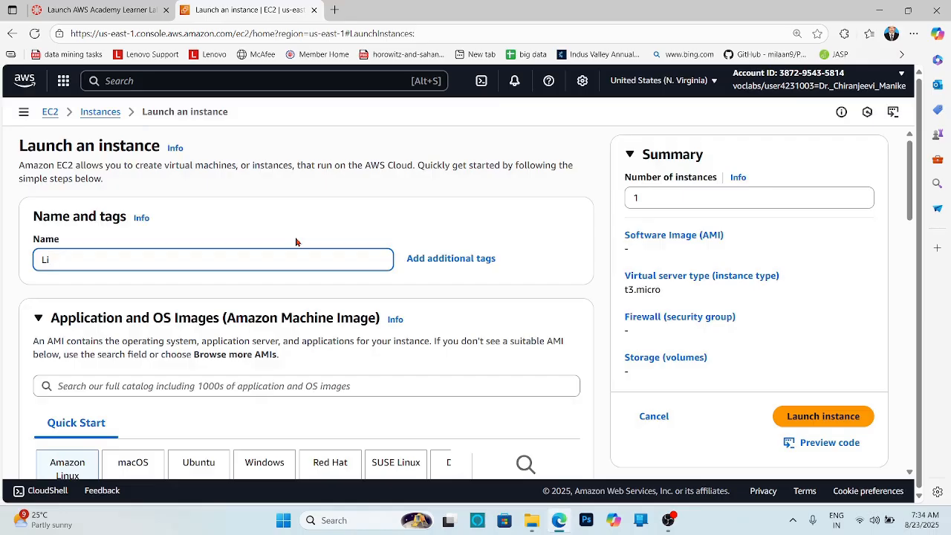
text(nux)
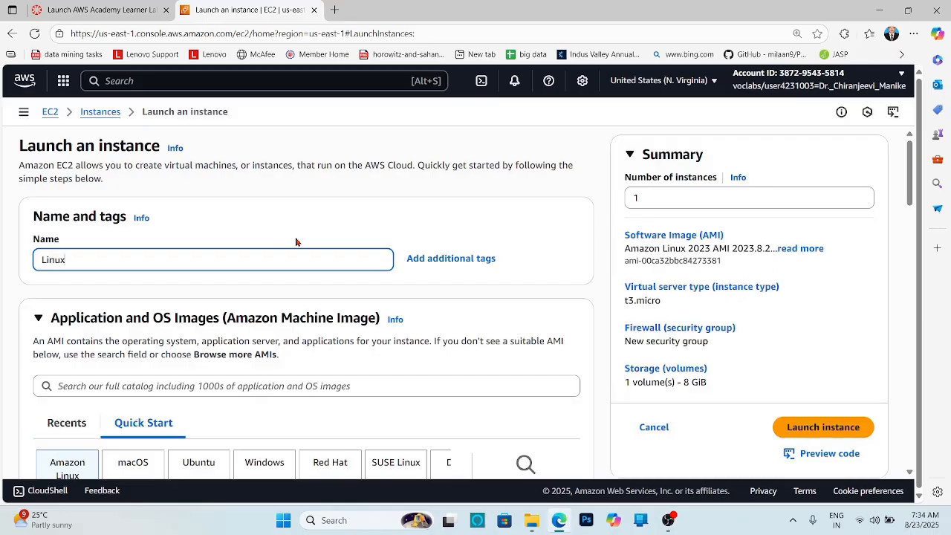
text(Server)
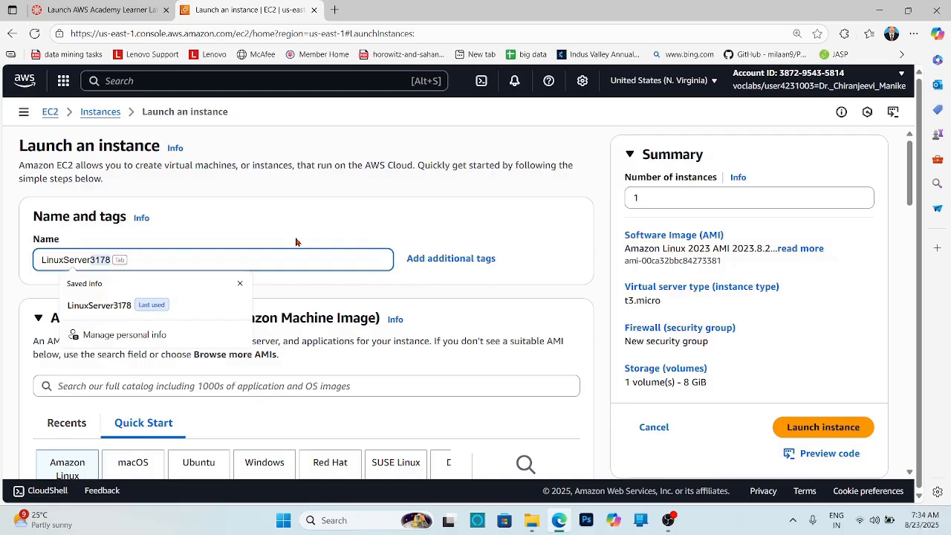
text(ebs)
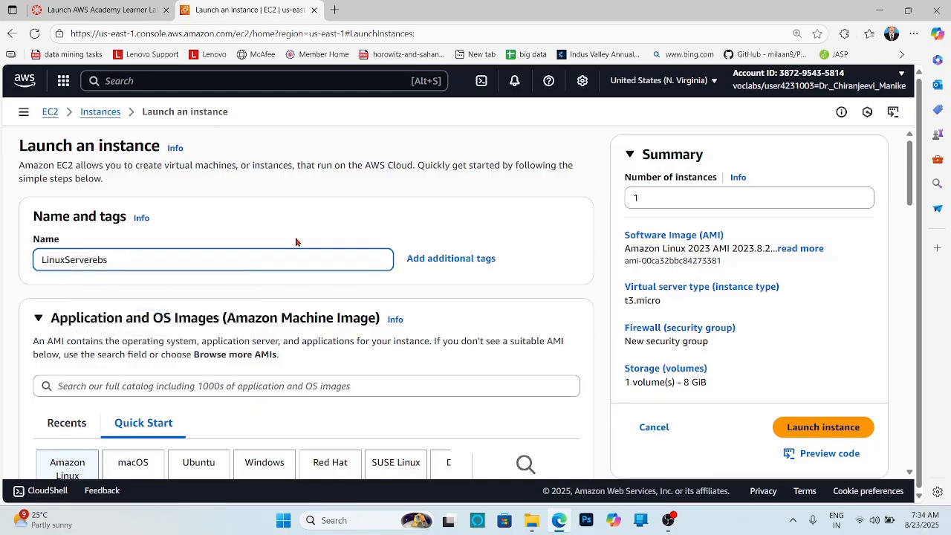
click(96, 260)
text(_)
- Set the instance type to t2.micro
scroll(504, 262, down, 2)
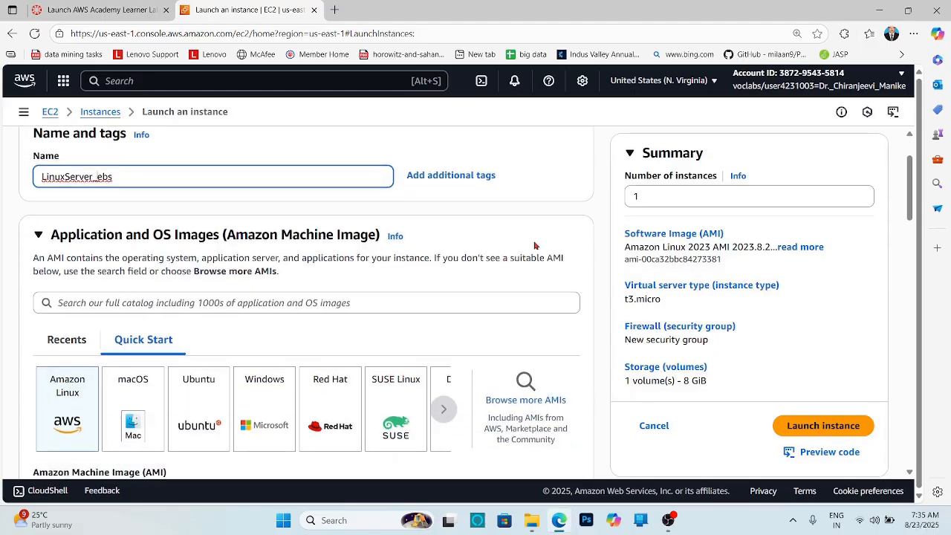
scroll(533, 245, down, 1)
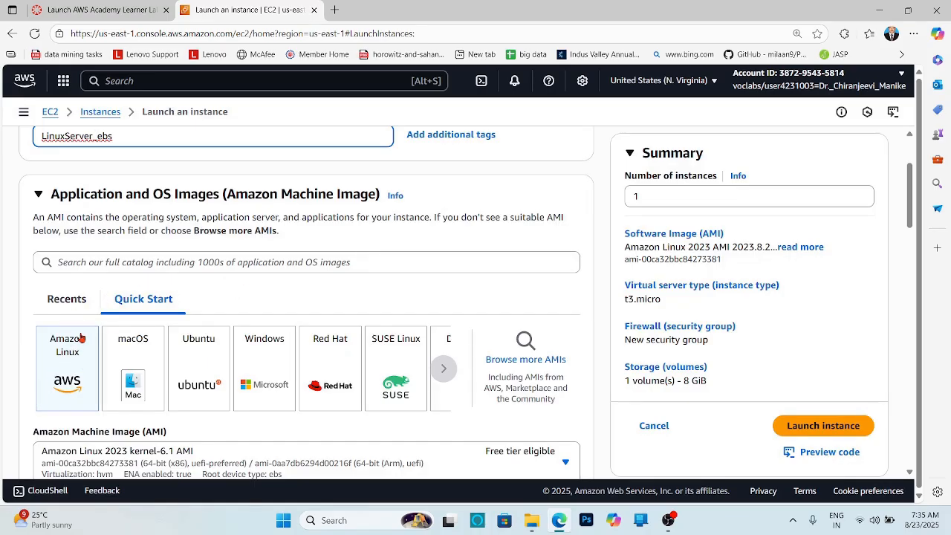
scroll(82, 338, down, 2)
scroll(82, 339, down, 5)
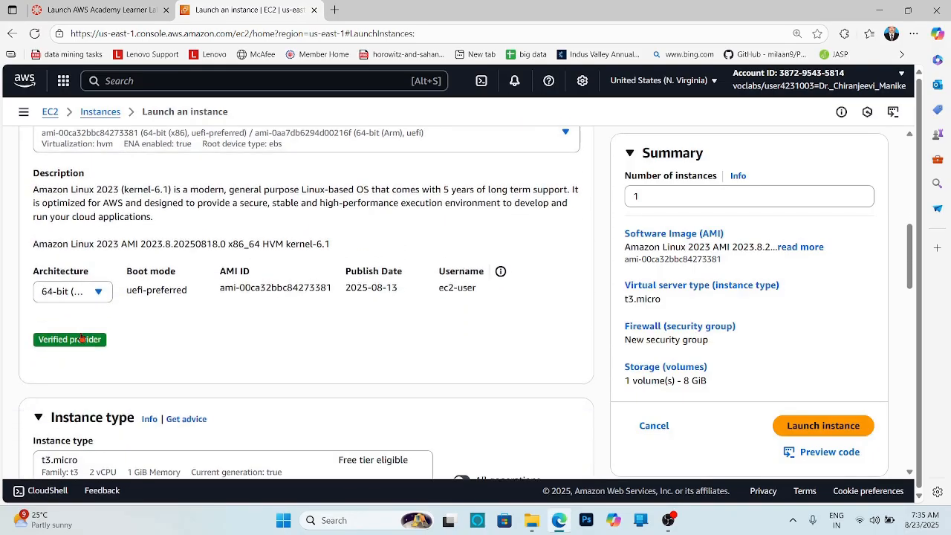
scroll(81, 338, down, 2)
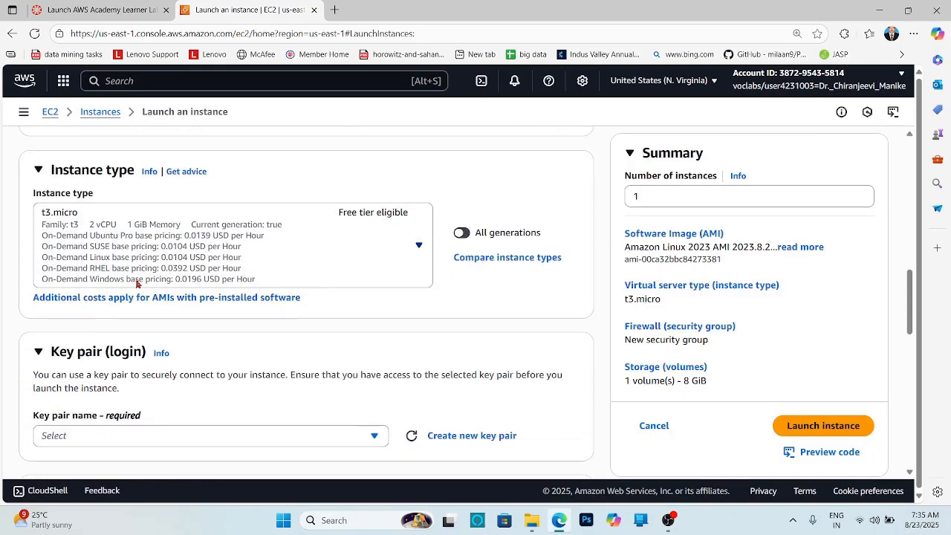
click(230, 233)
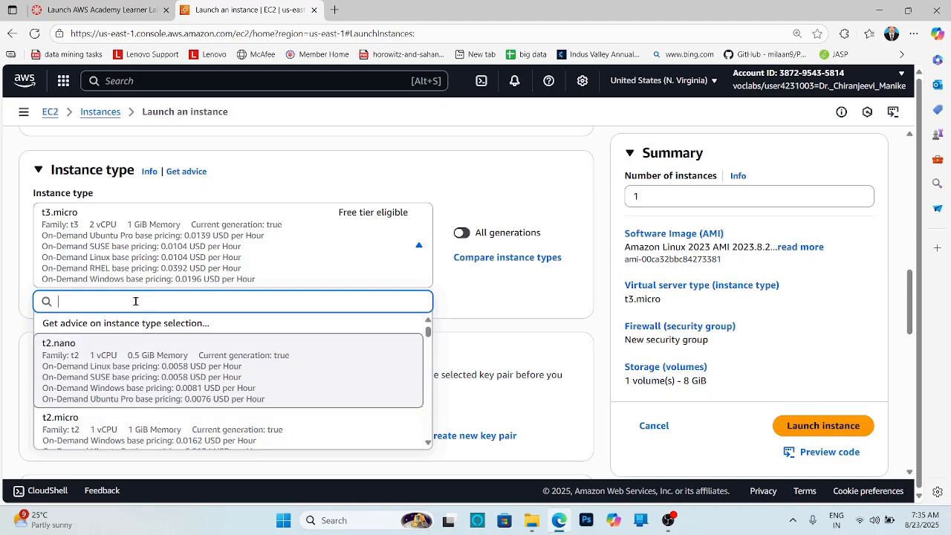
text(t)
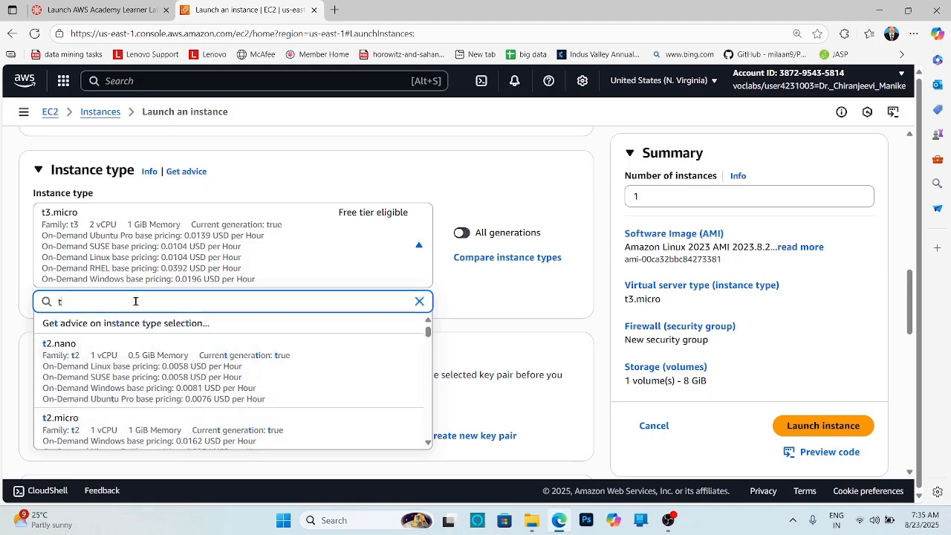
text(2.micro)
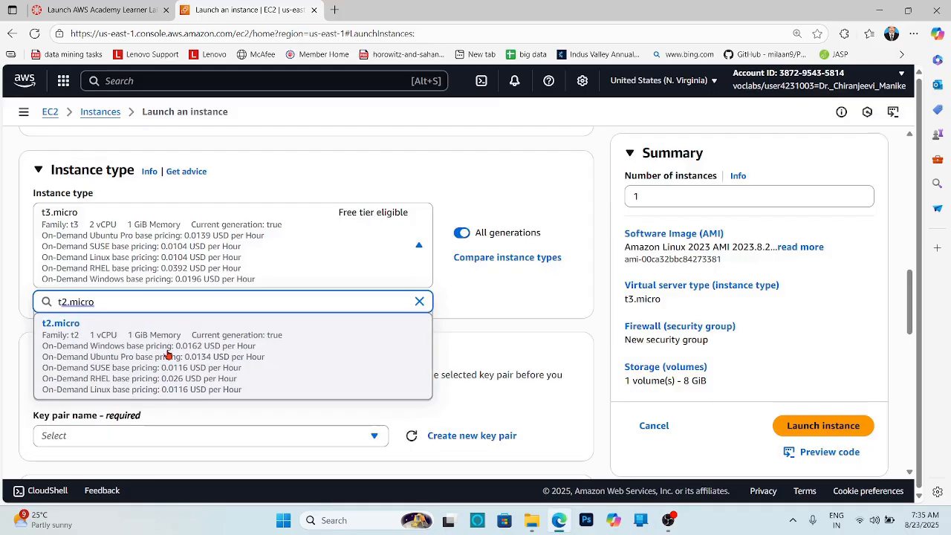
click(168, 355)
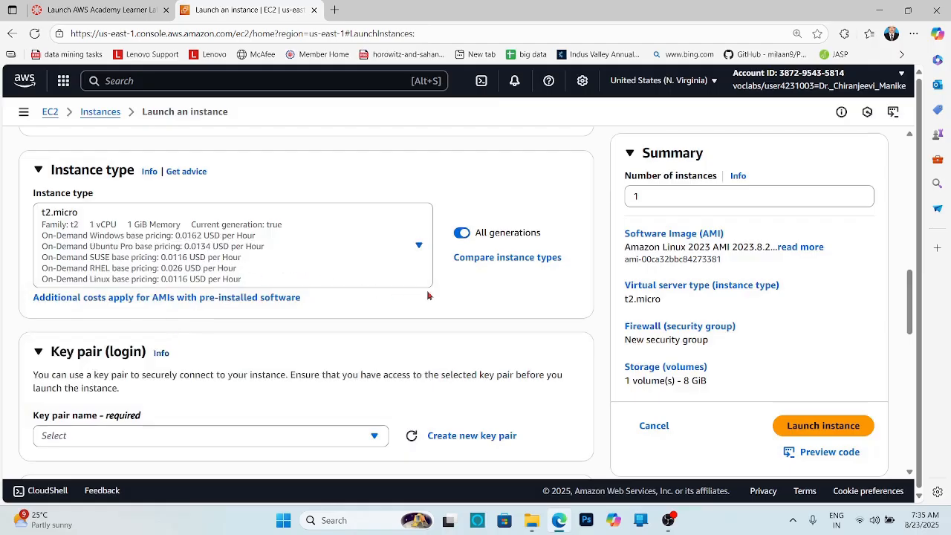
- Select the vockey key pair for login
scroll(426, 295, down, 3)
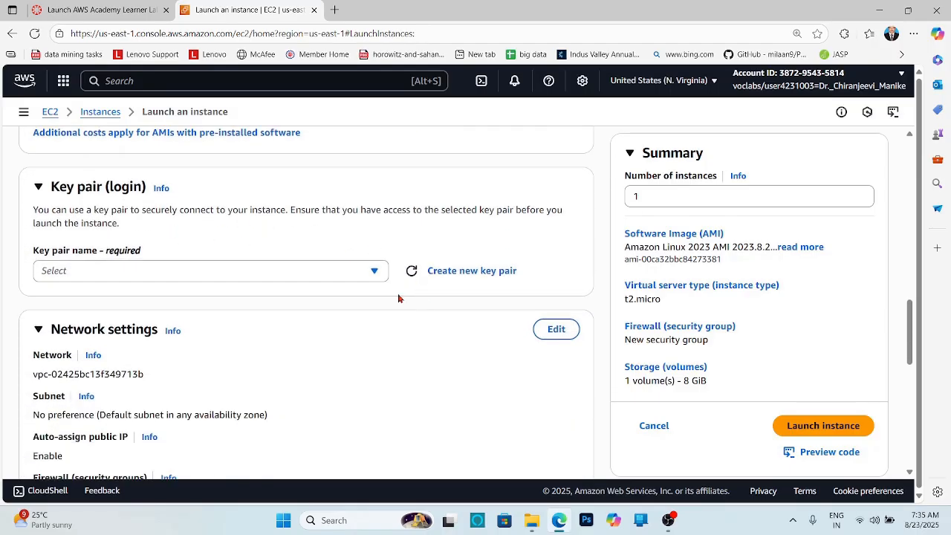
click(374, 275)
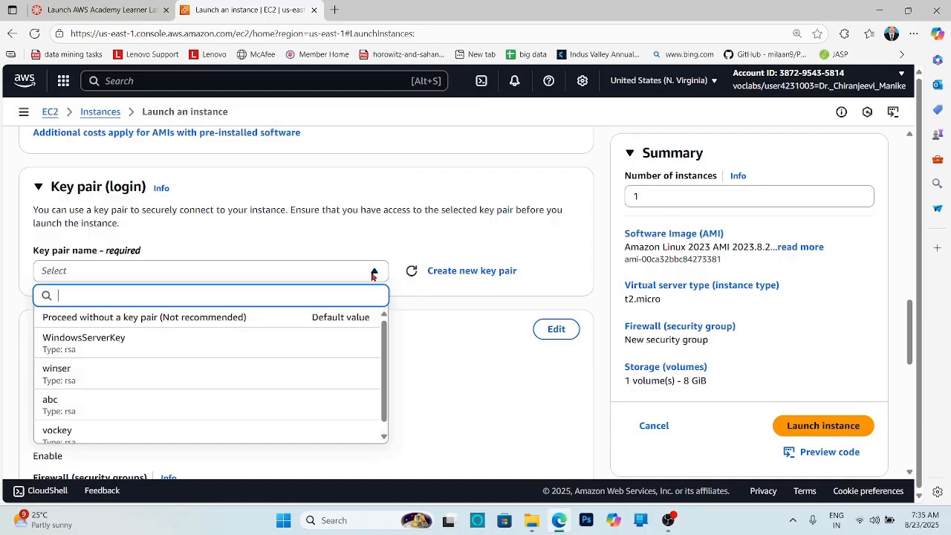
click(84, 437)
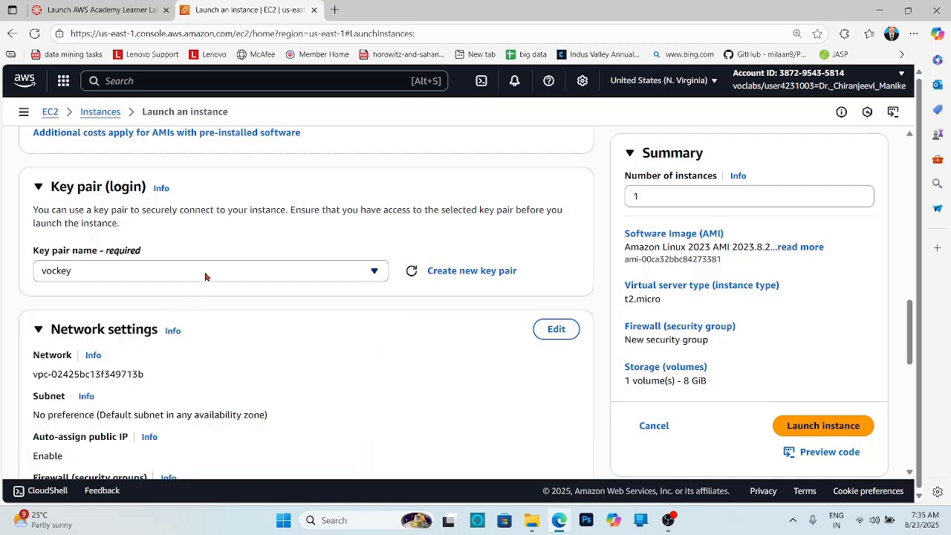
- Allow HTTPS and HTTP traffic from the internet in the new security group
scroll(344, 315, down, 3)
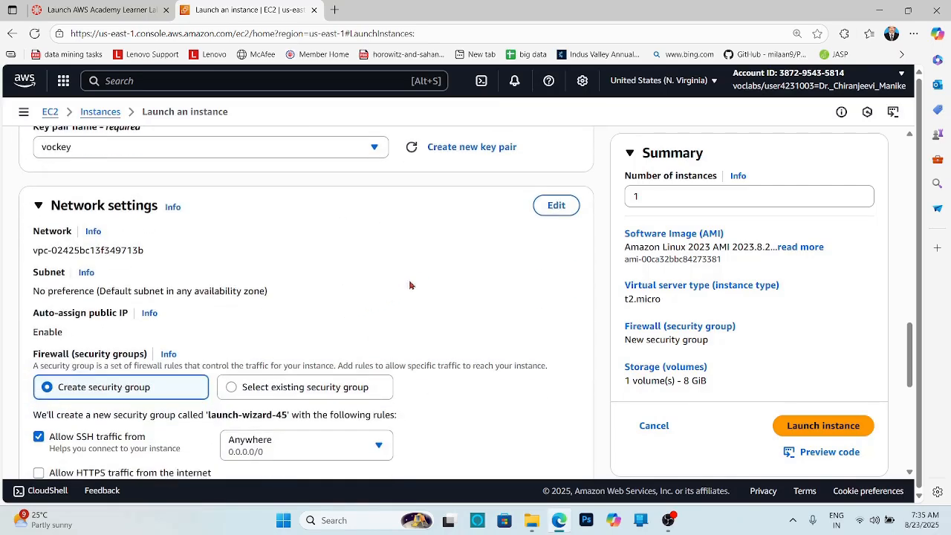
scroll(426, 279, down, 2)
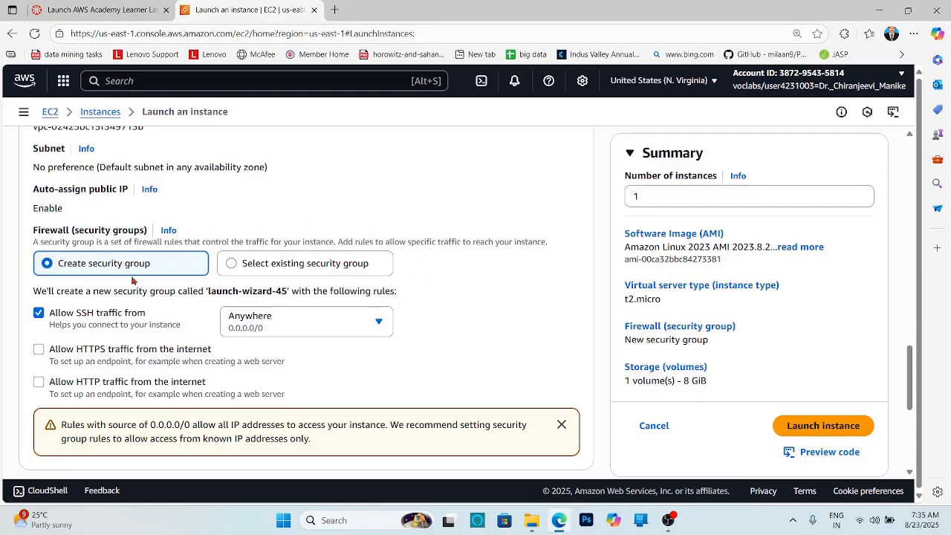
click(38, 350)
click(38, 383)
- Launch the instance with the default 8 GiB gp3 root volume
scroll(447, 351, down, 1)
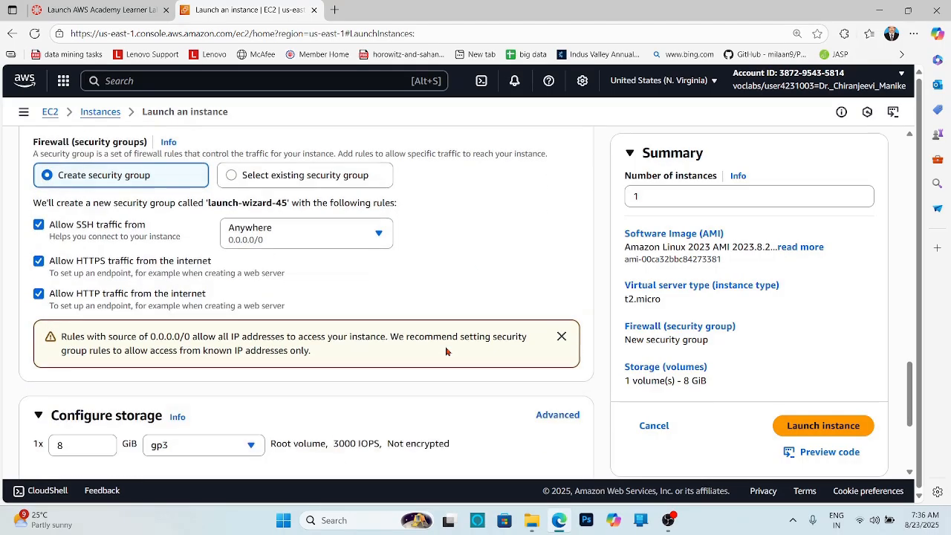
scroll(447, 352, down, 2)
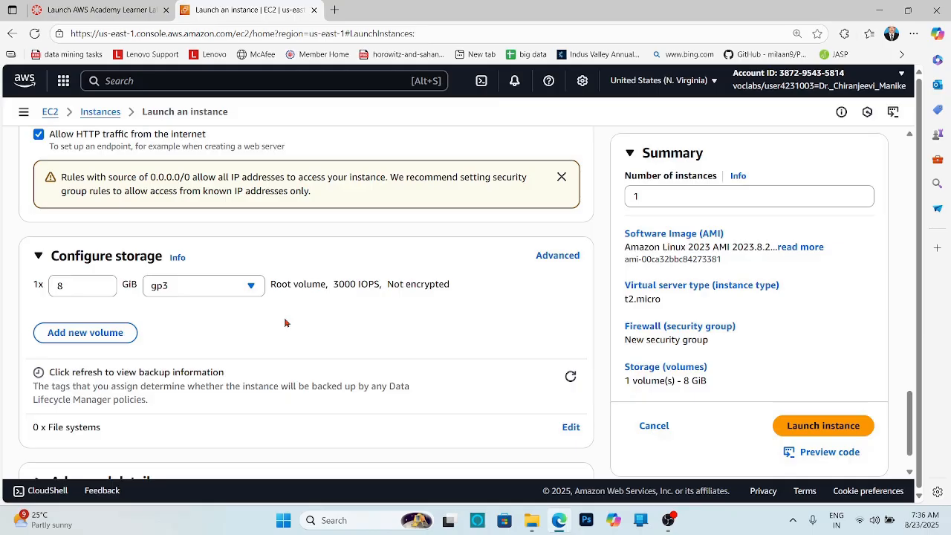
scroll(452, 344, down, 1)
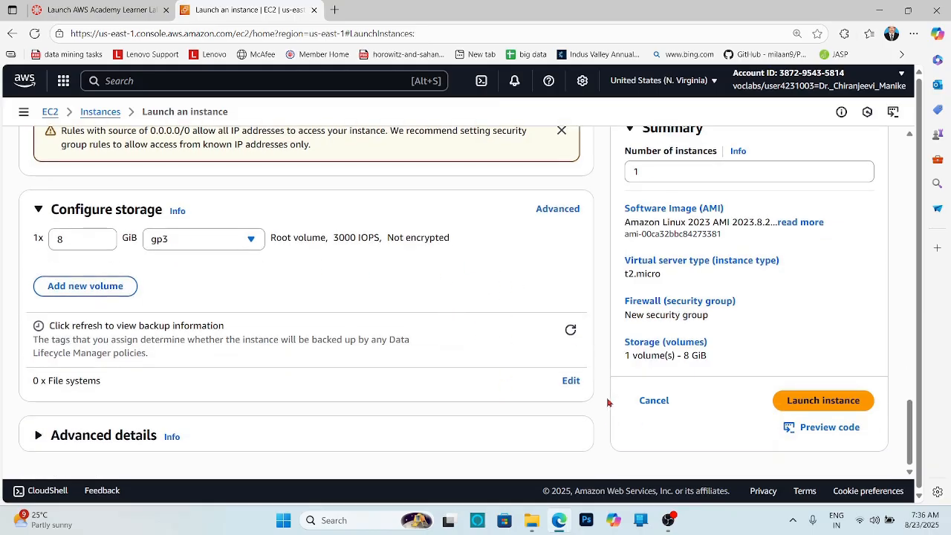
click(838, 402)
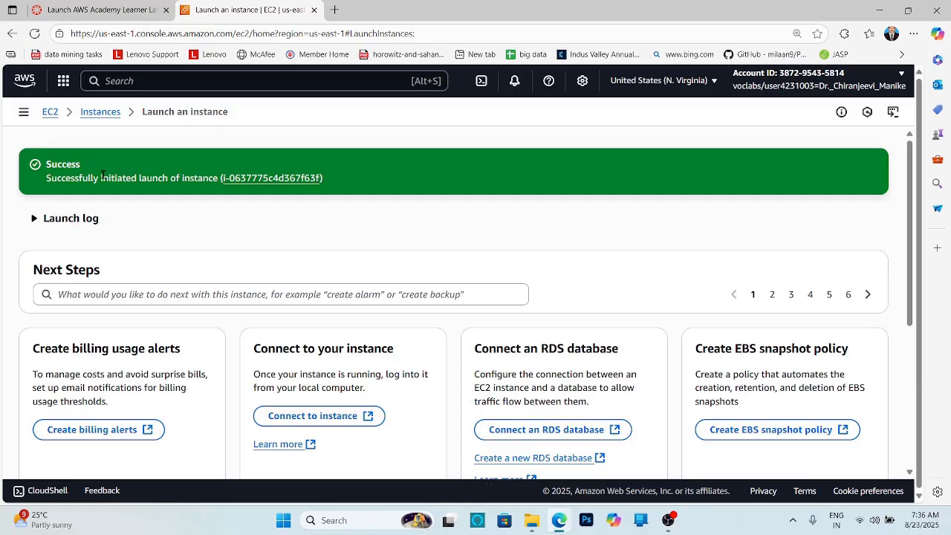
- Go to the instances list and open the Elastic Block Store volumes list
click(97, 115)
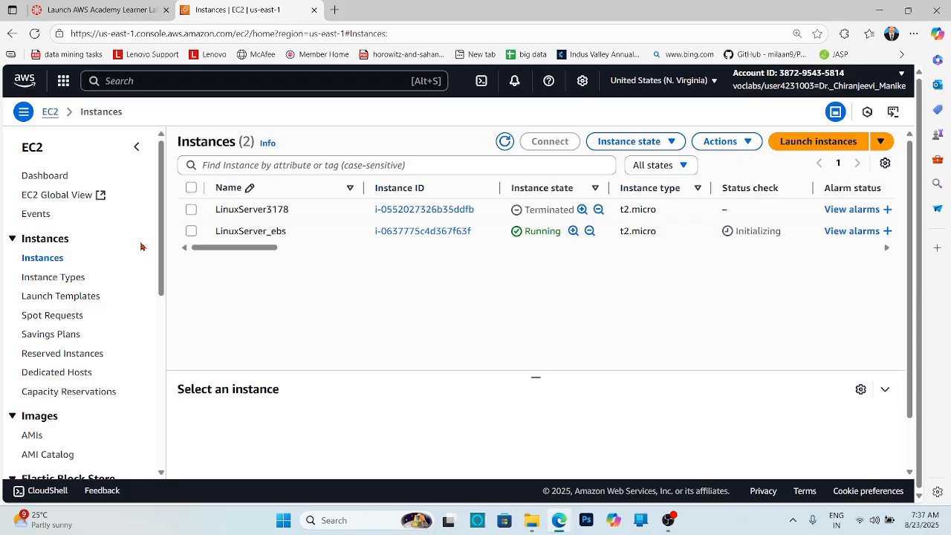
scroll(140, 246, down, 1)
scroll(141, 246, down, 2)
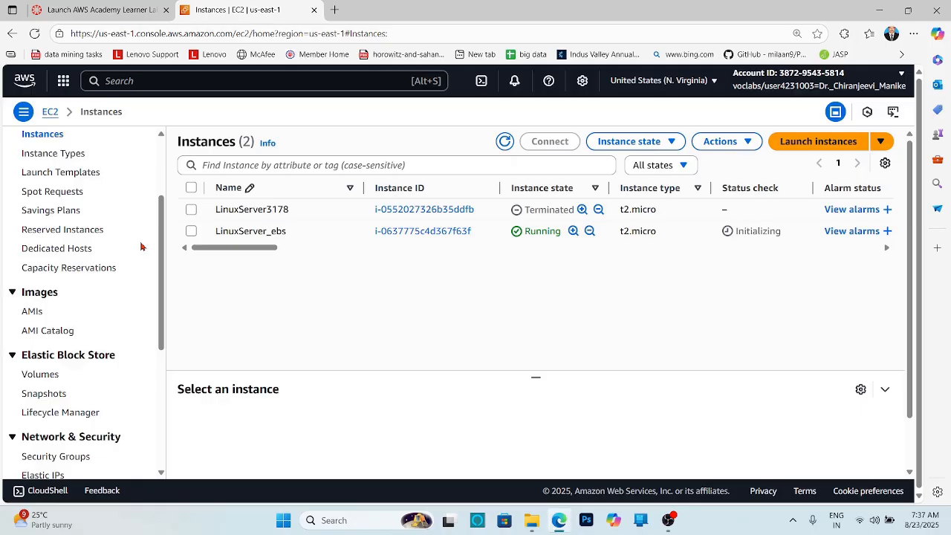
scroll(141, 246, down, 4)
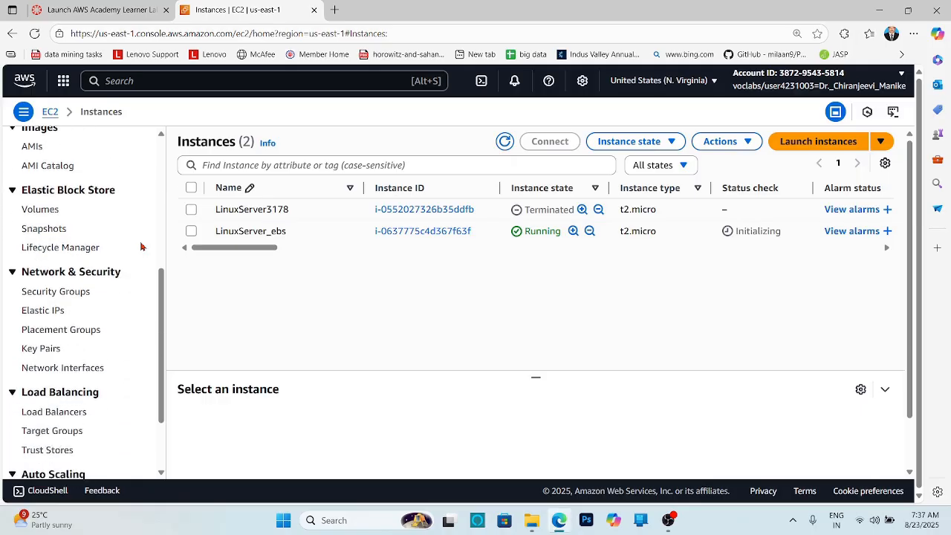
click(35, 213)
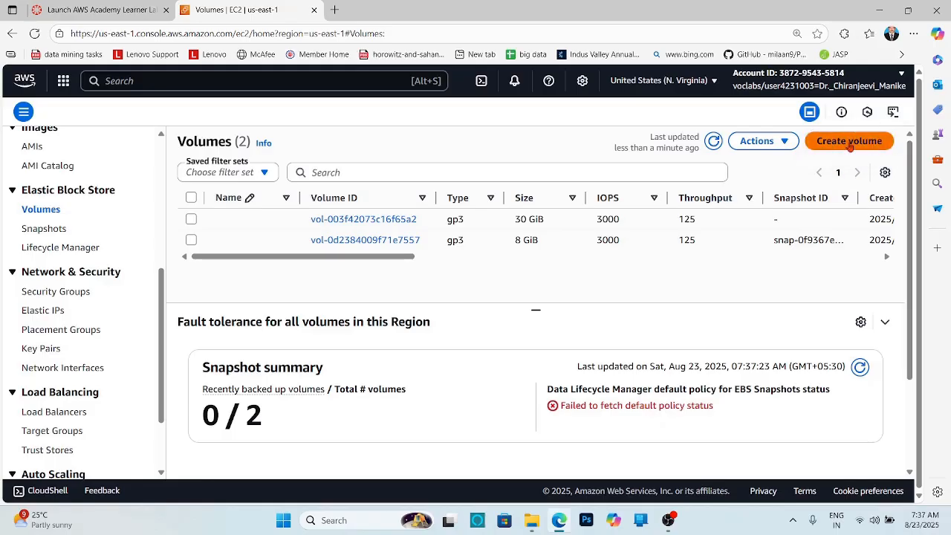
- Start creating a new gp3 volume and set its size to 25 GiB
click(849, 144)
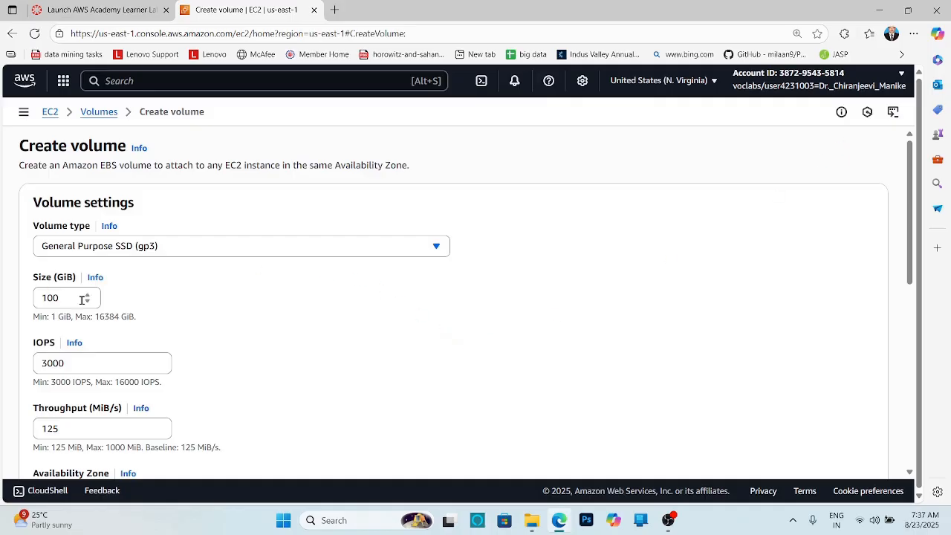
scroll(197, 284, down, 3)
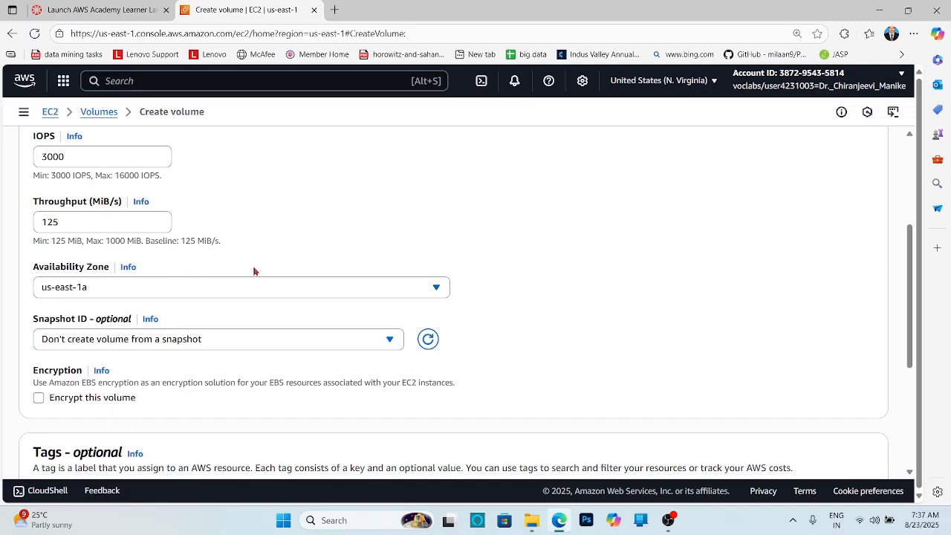
scroll(263, 272, up, 3)
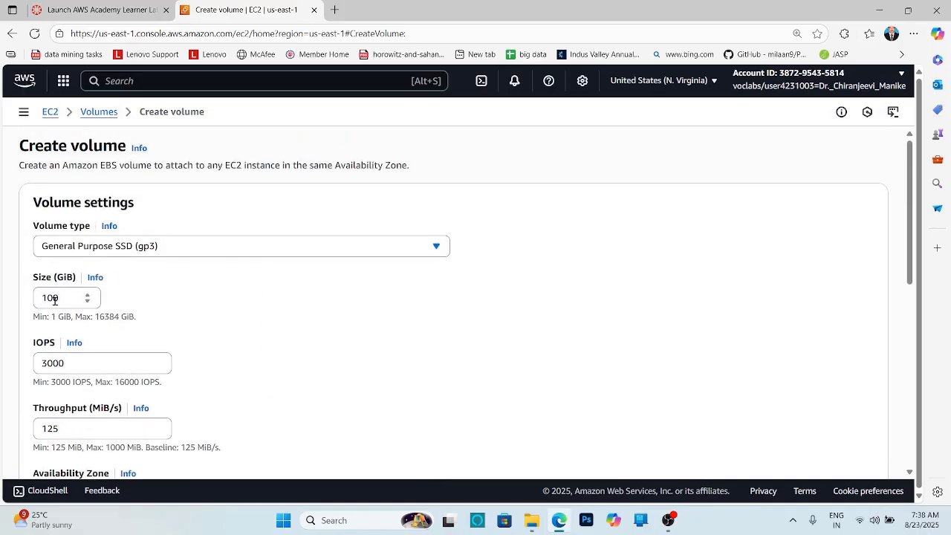
drag(59, 298, 2, 304)
text(2)
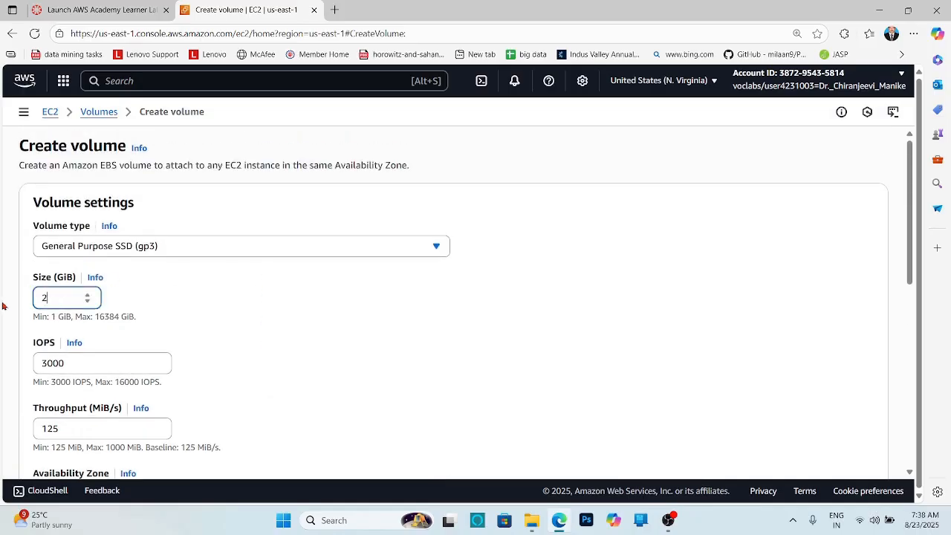
text(5)
click(570, 289)
scroll(570, 289, down, 5)
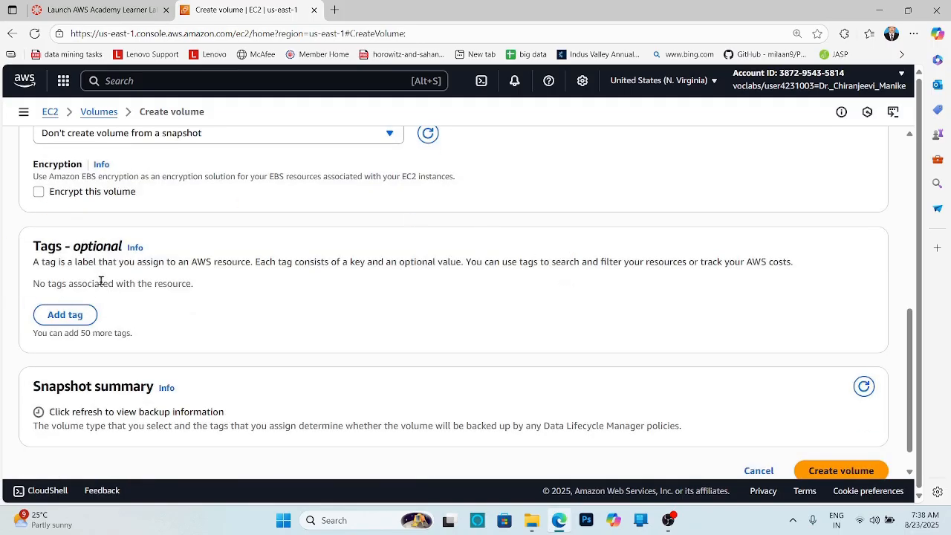
- Create the 25 GiB volume without any tags
click(64, 315)
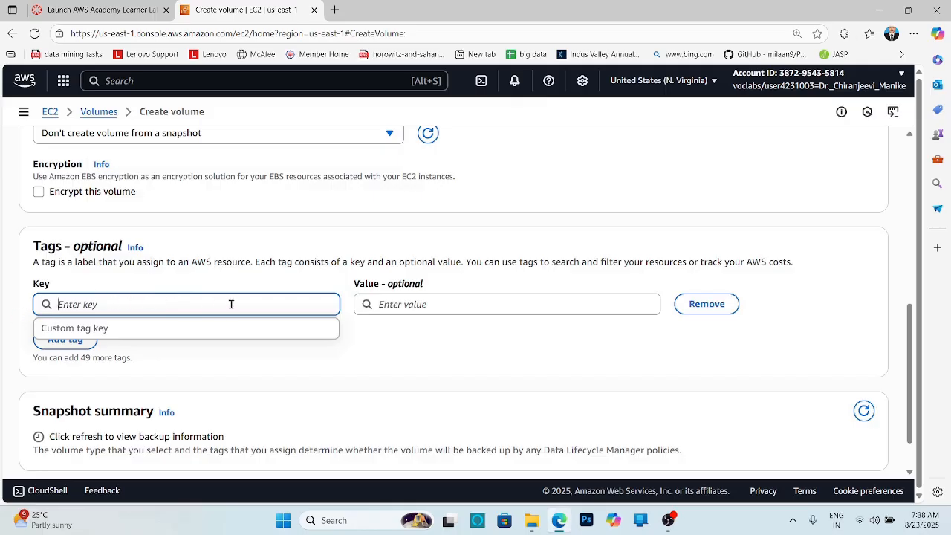
click(712, 306)
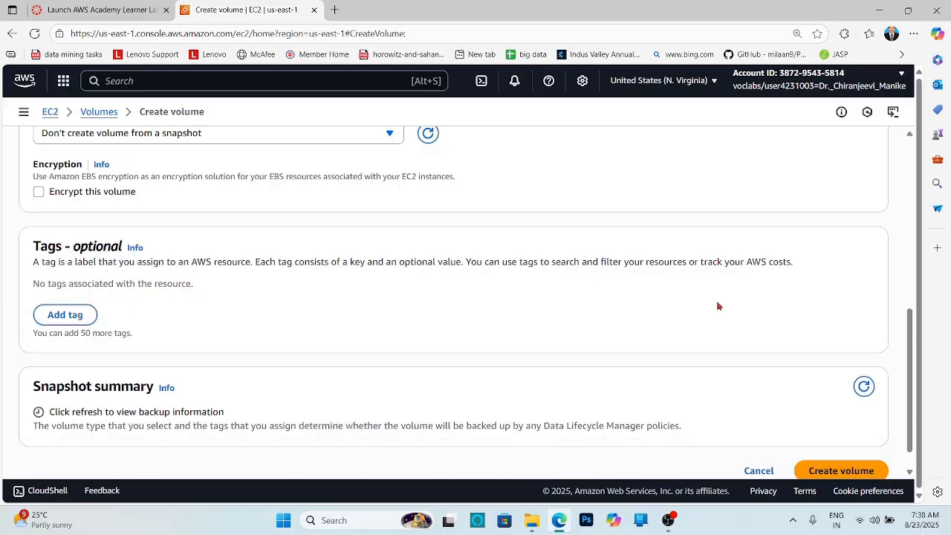
scroll(792, 299, down, 1)
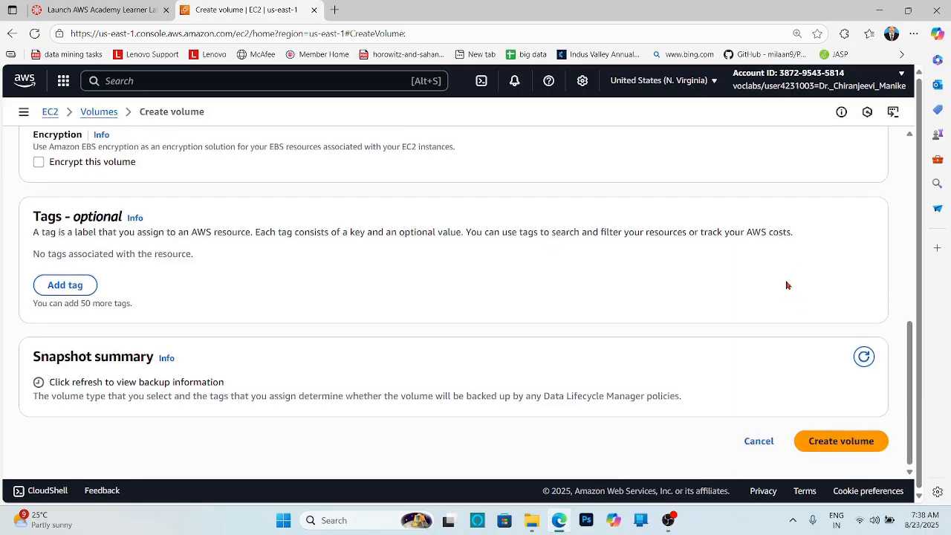
click(851, 441)
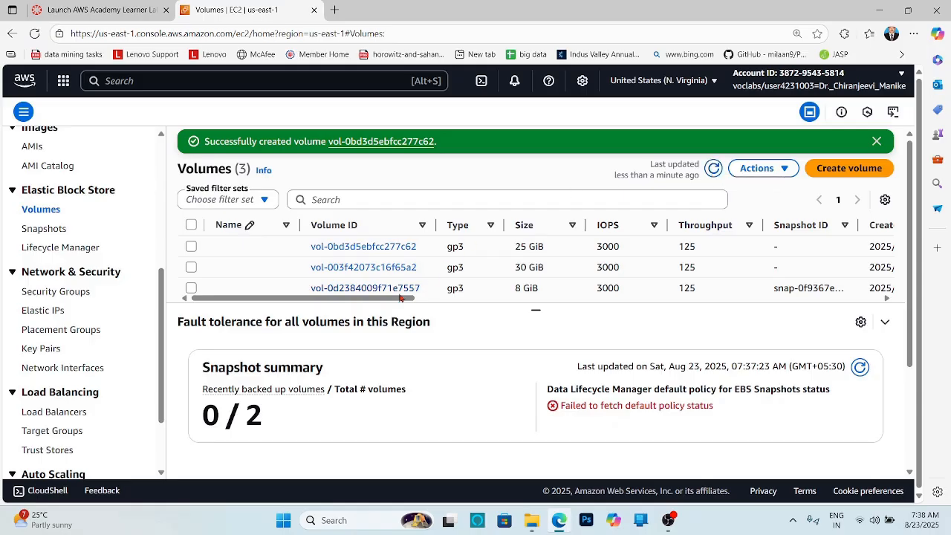
- Inspect the volumes table's state and attachment columns and the actions available for the root volume
drag(386, 299, 566, 301)
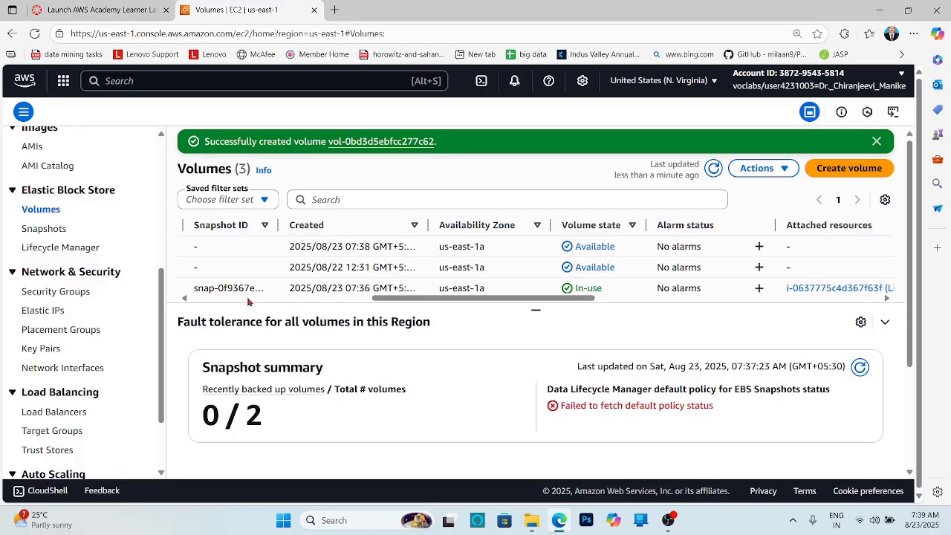
drag(460, 305, 523, 301)
click(191, 288)
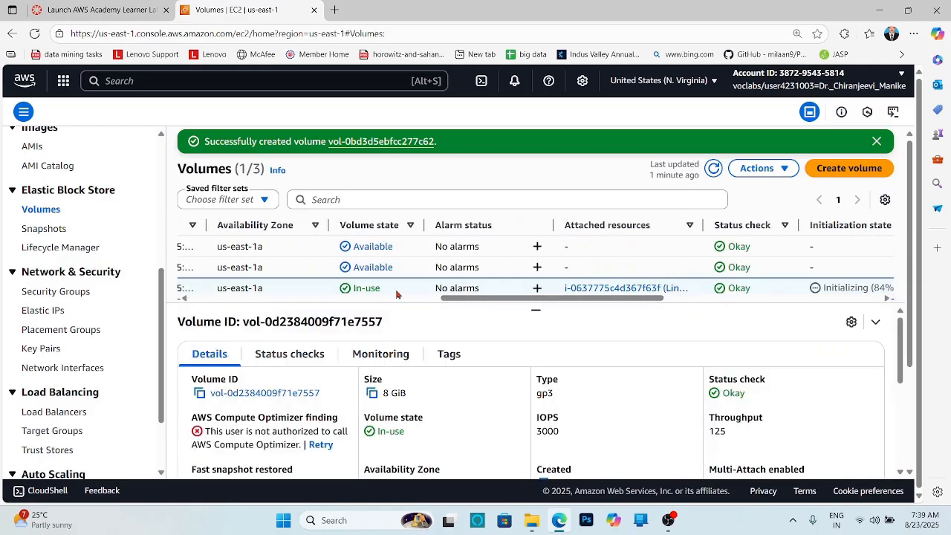
click(767, 171)
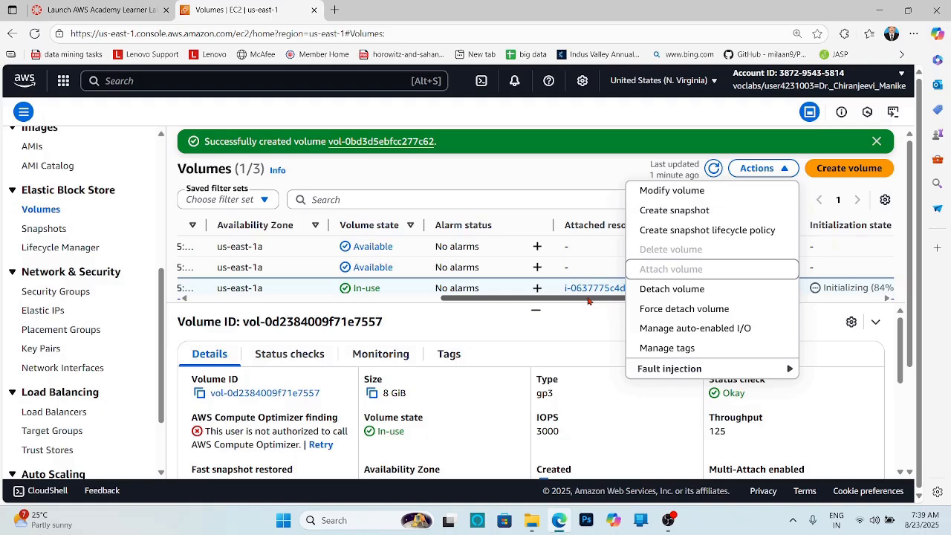
scroll(588, 300, left, 5)
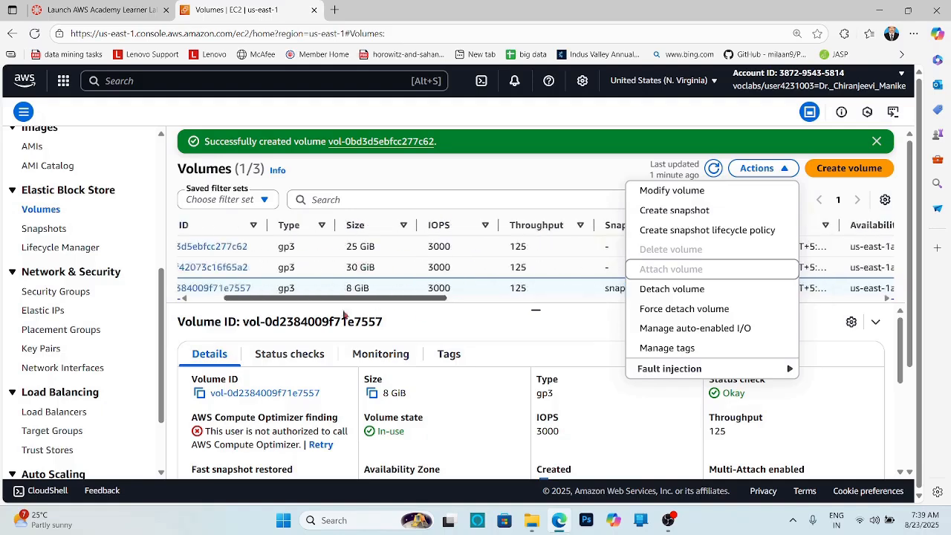
click(593, 334)
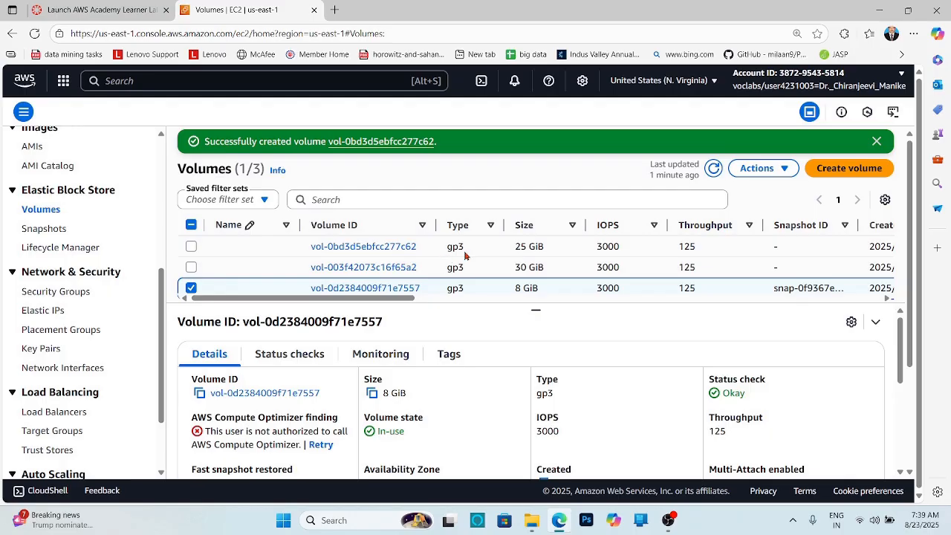
click(191, 288)
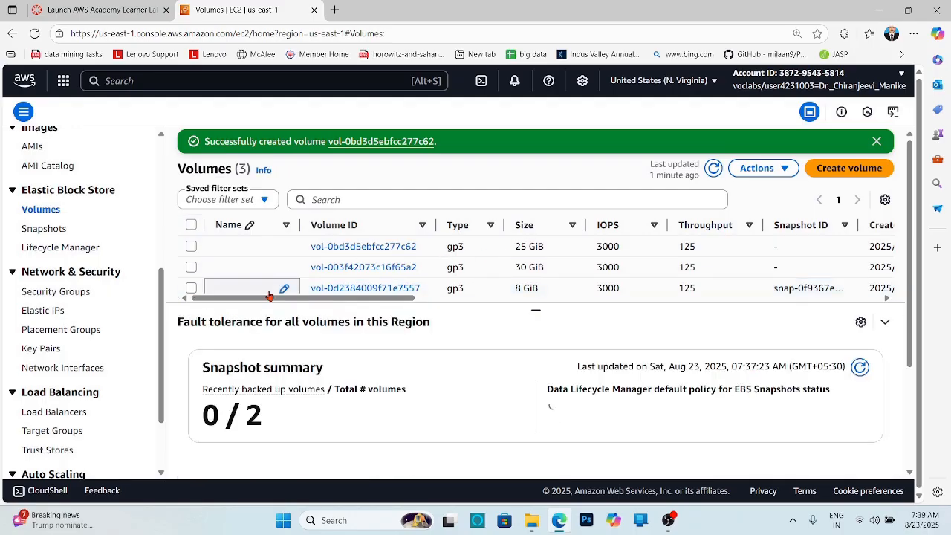
- Attach the new 25 GiB volume to the LinuxServer_ebs instance as device /dev/sdf
click(191, 247)
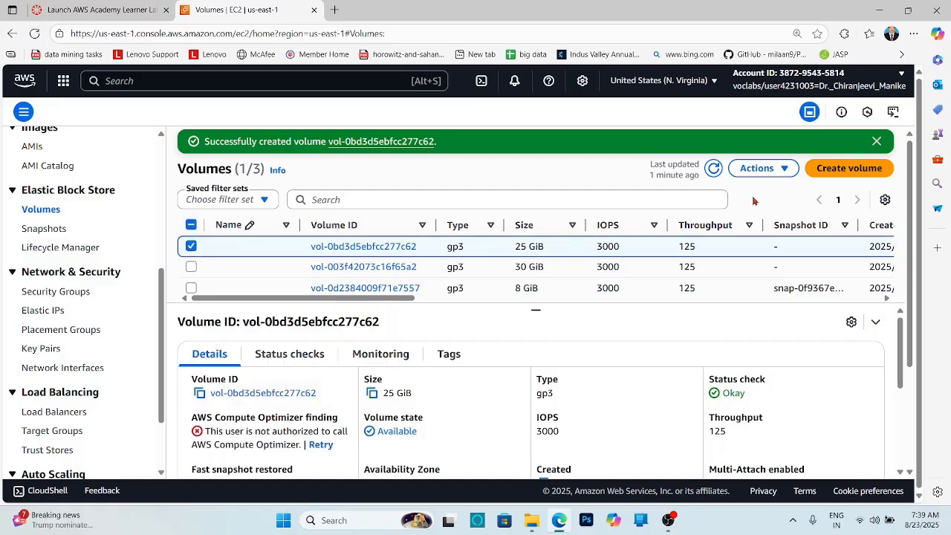
click(762, 169)
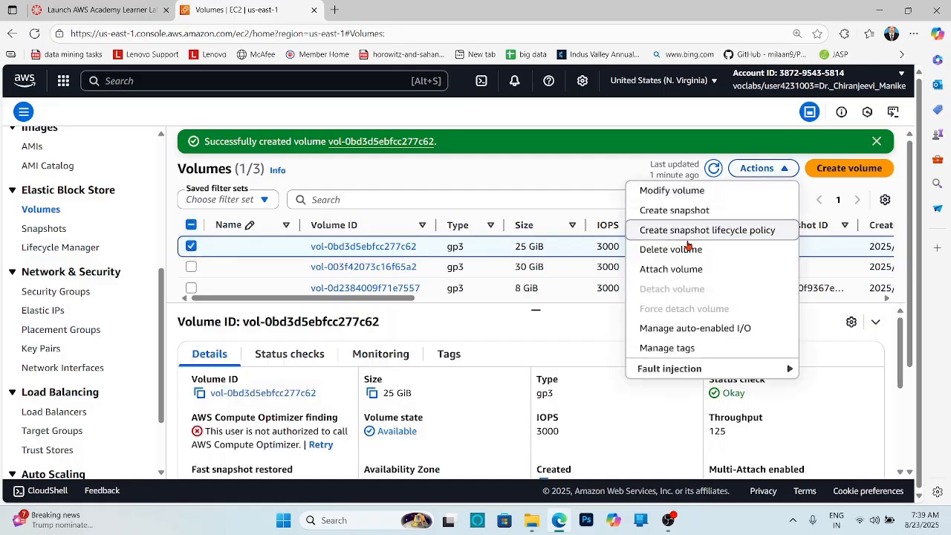
click(673, 269)
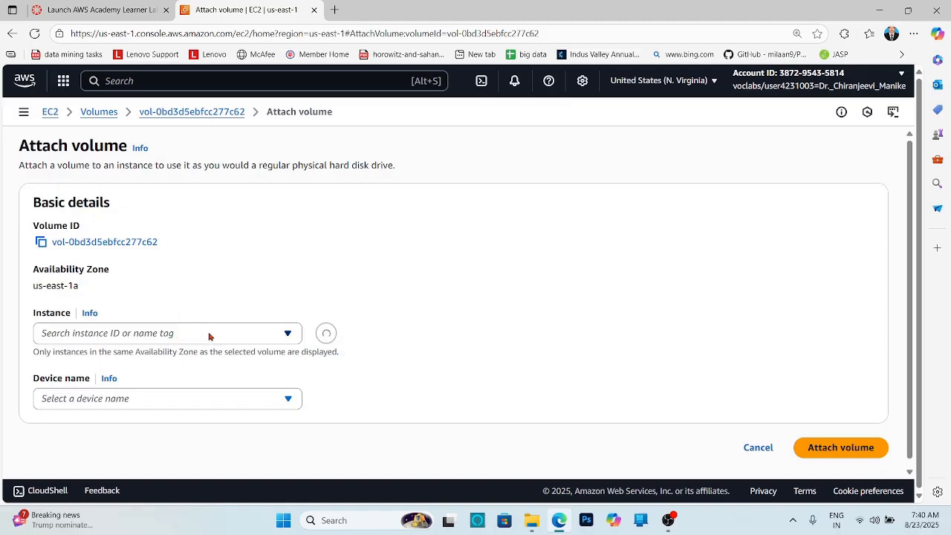
click(209, 337)
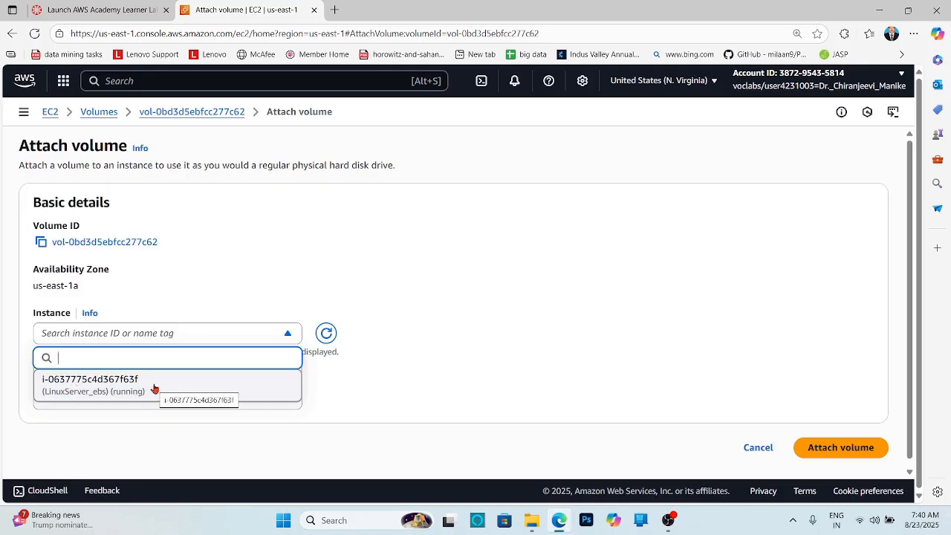
click(82, 387)
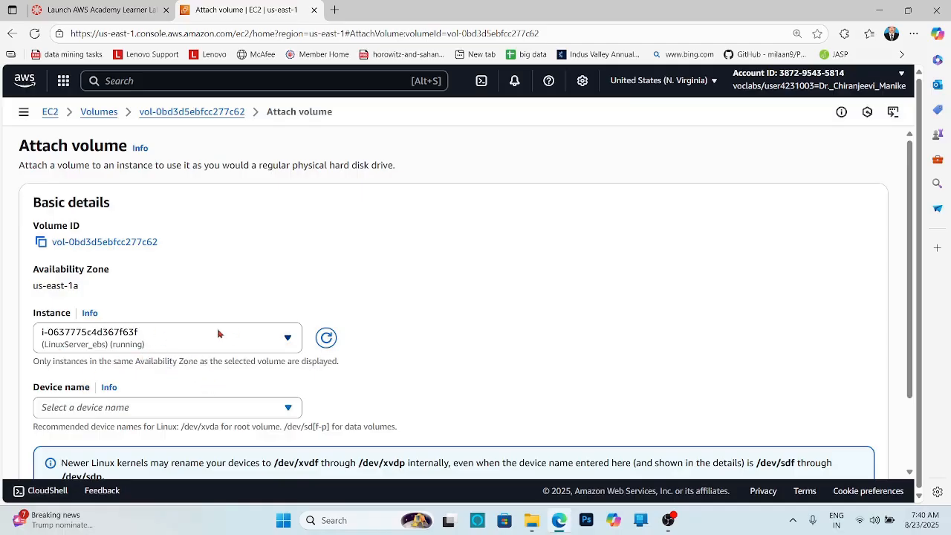
scroll(467, 300, down, 1)
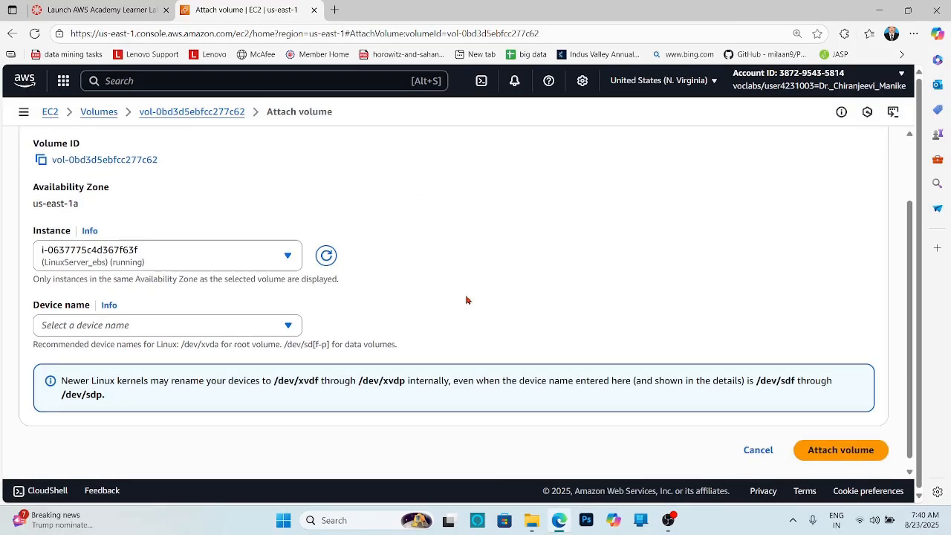
click(280, 330)
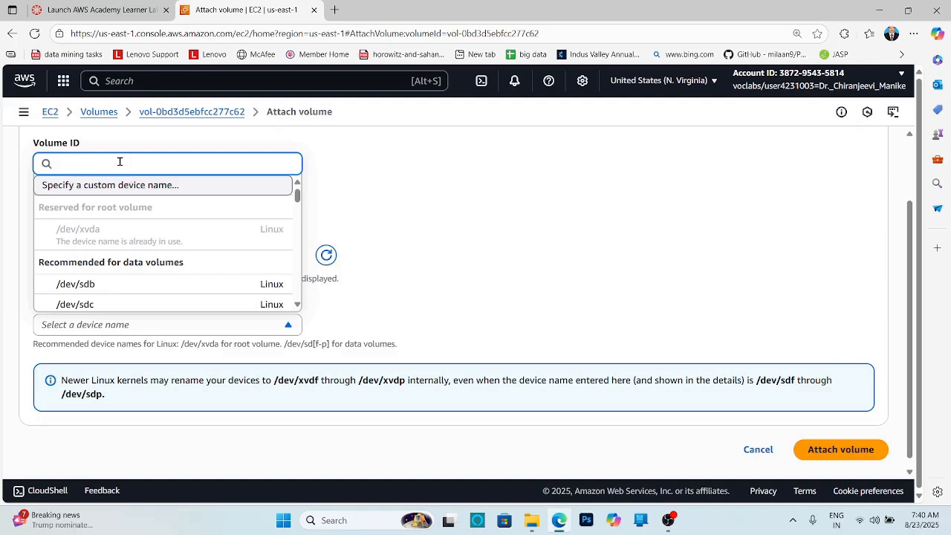
text(sdf)
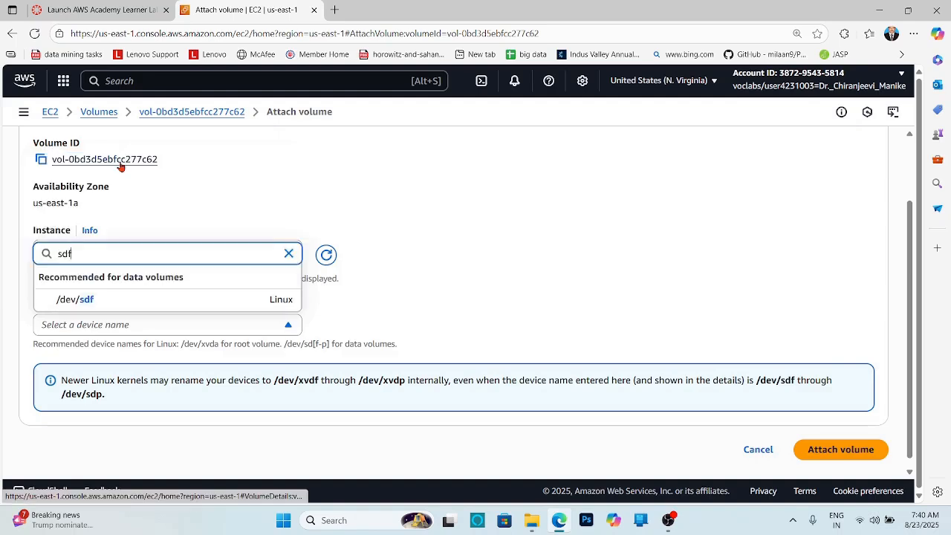
click(145, 300)
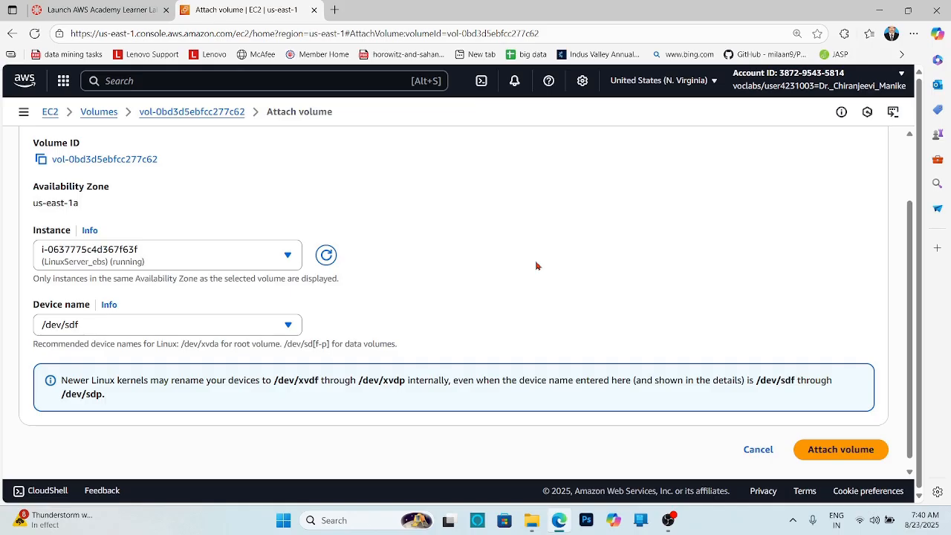
click(847, 452)
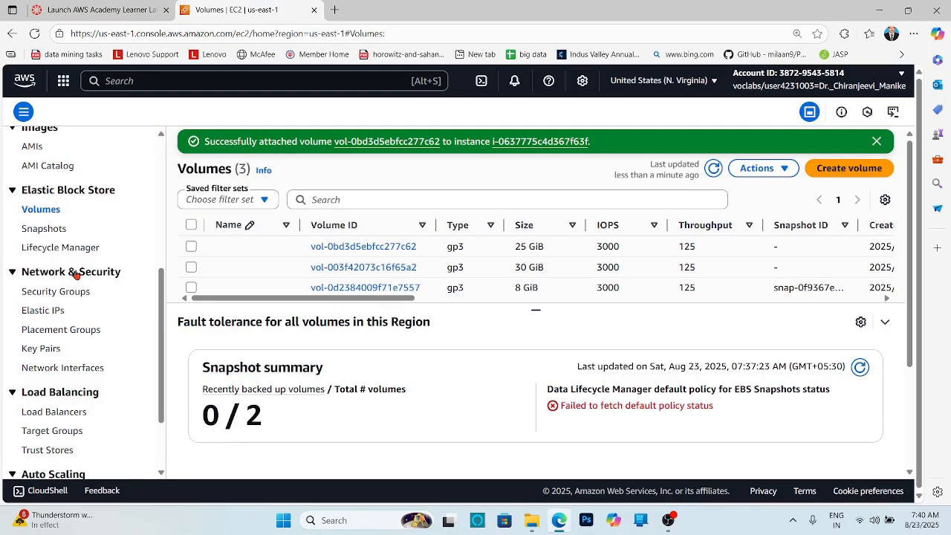
- Open the instances list and connect to LinuxServer_ebs through EC2 Instance Connect as ec2-user
drag(161, 352, 170, 172)
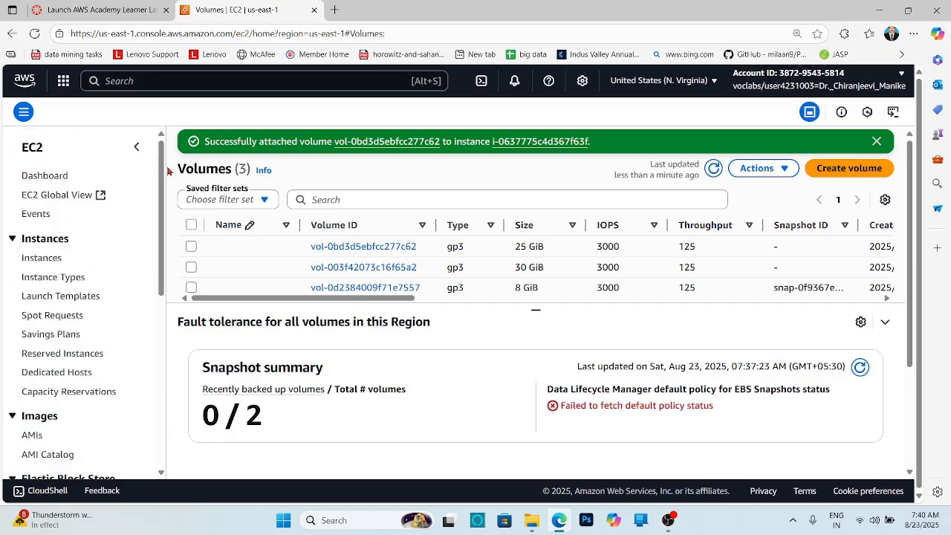
click(41, 258)
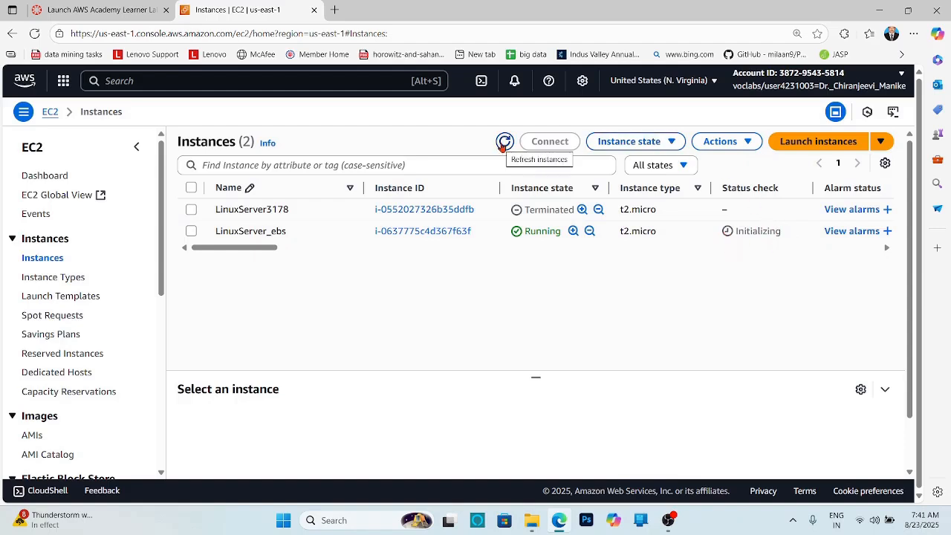
click(503, 143)
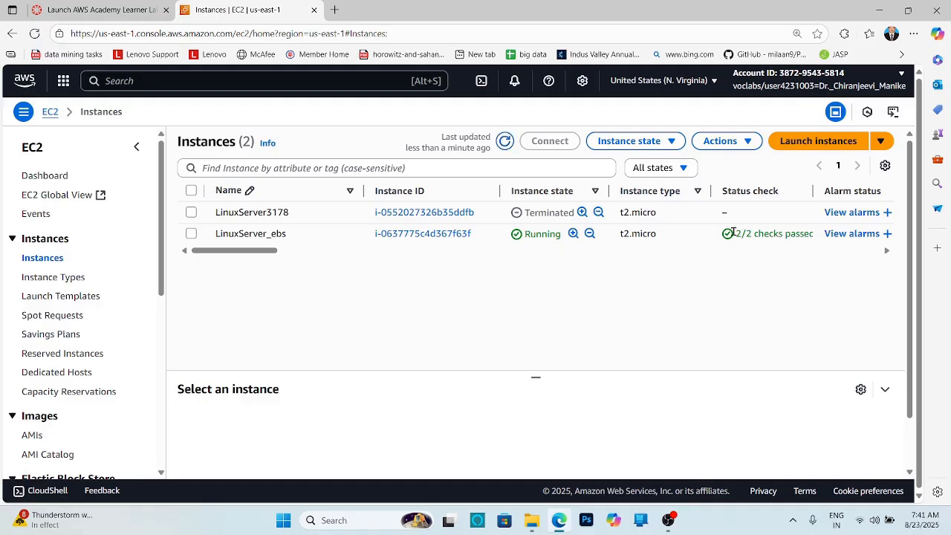
drag(815, 191, 830, 191)
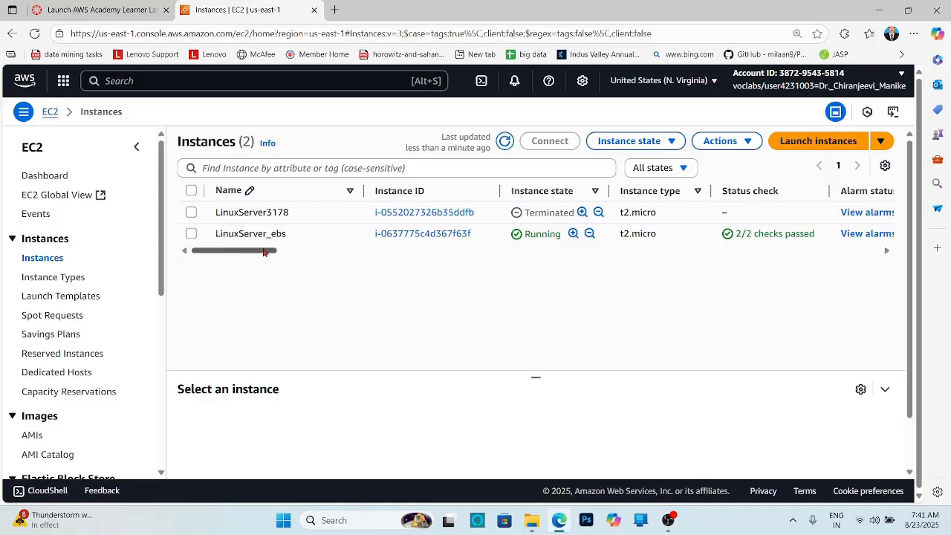
click(191, 235)
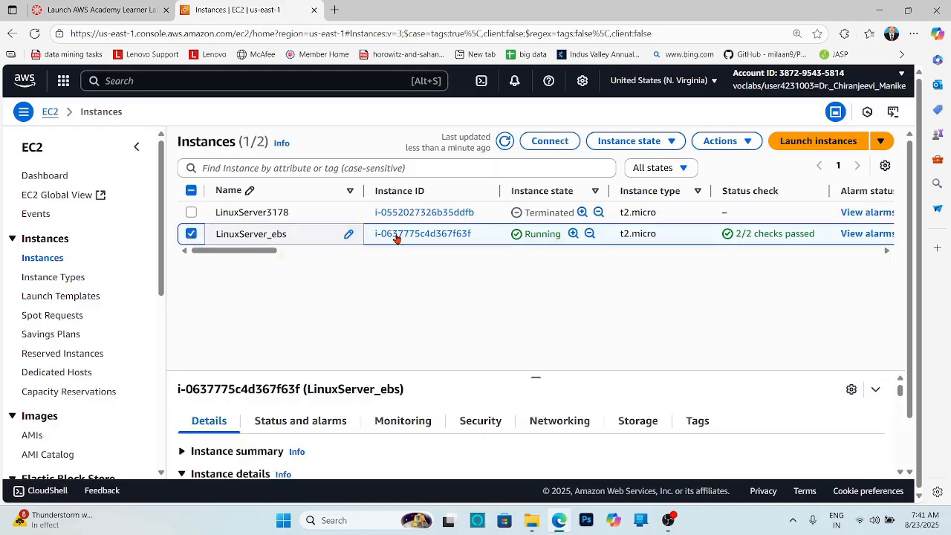
click(544, 141)
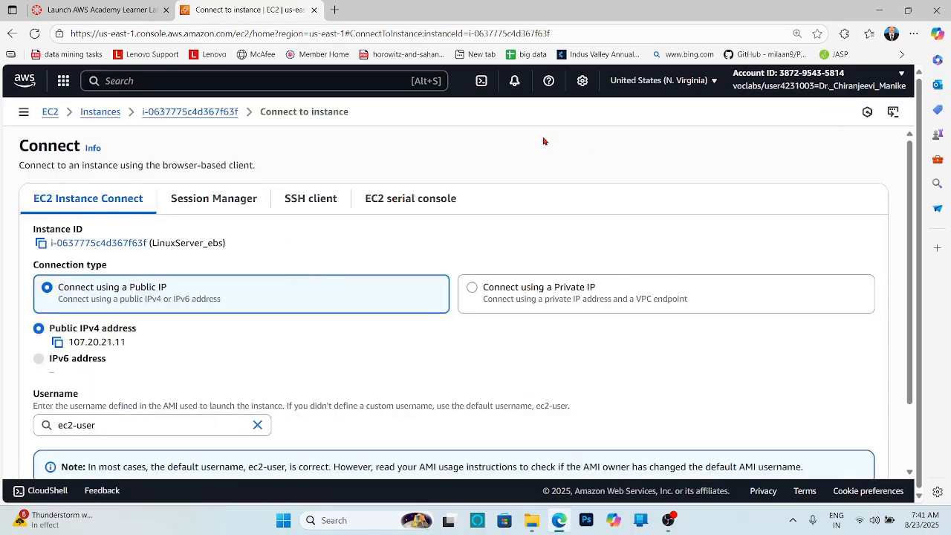
scroll(665, 227, down, 2)
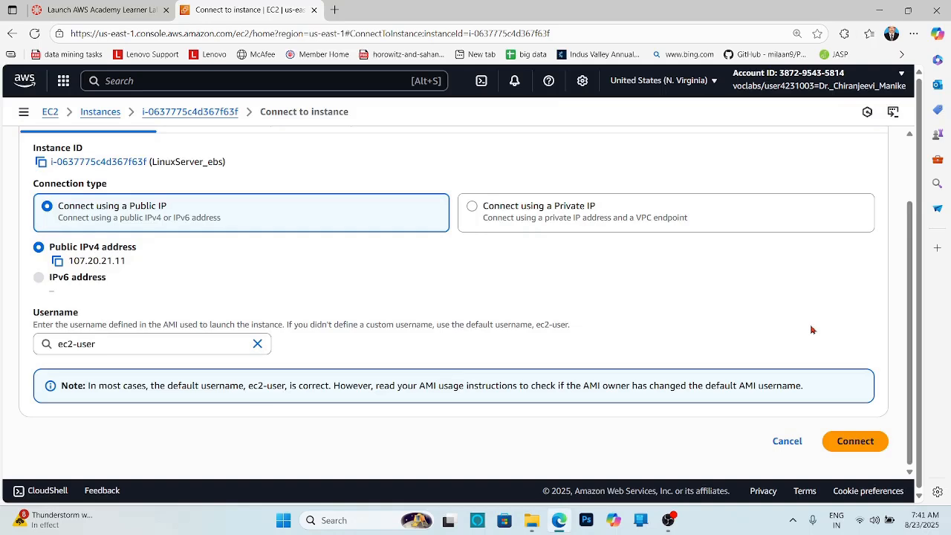
click(858, 443)
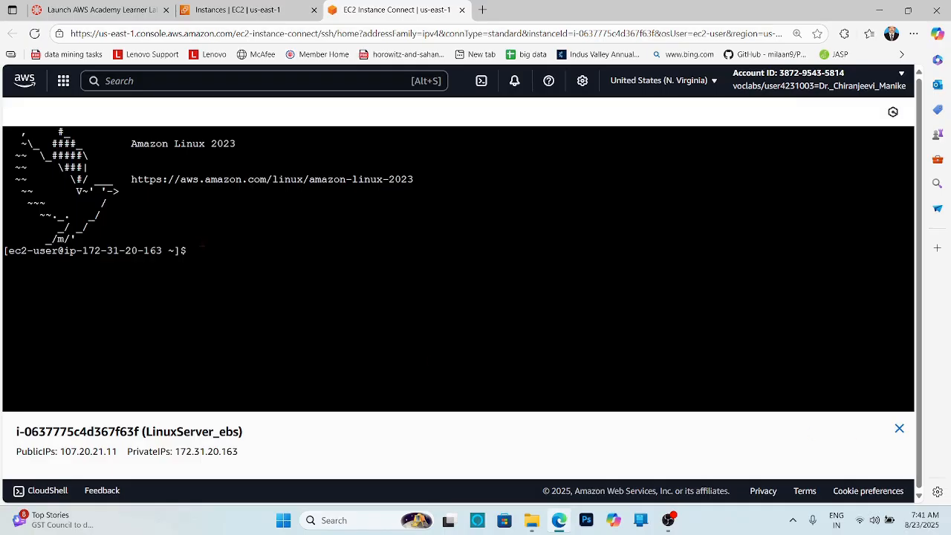
- List the instance's block devices with lsblk
text(lsblk)
key(Return)
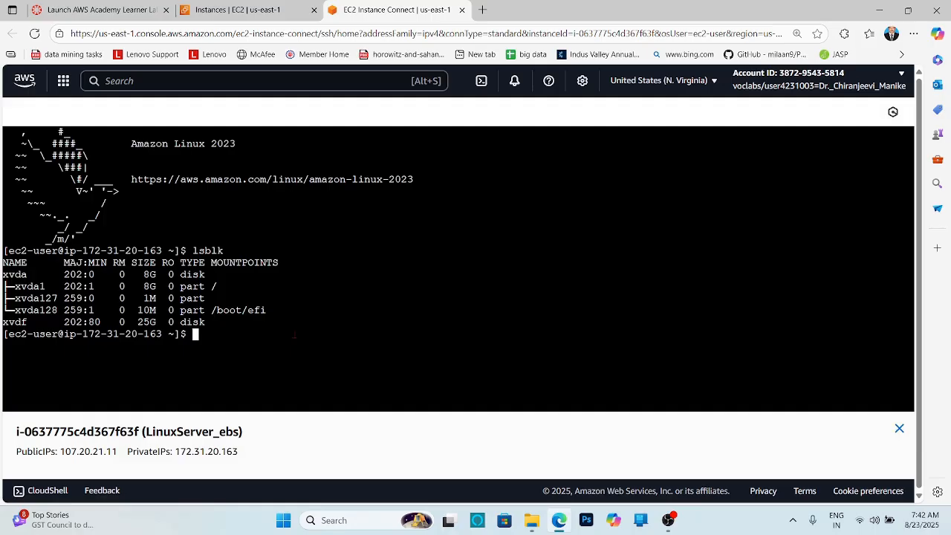
- Format the new volume /dev/xvdf with an XFS file system using sudo mkfs.xfs
text(su)
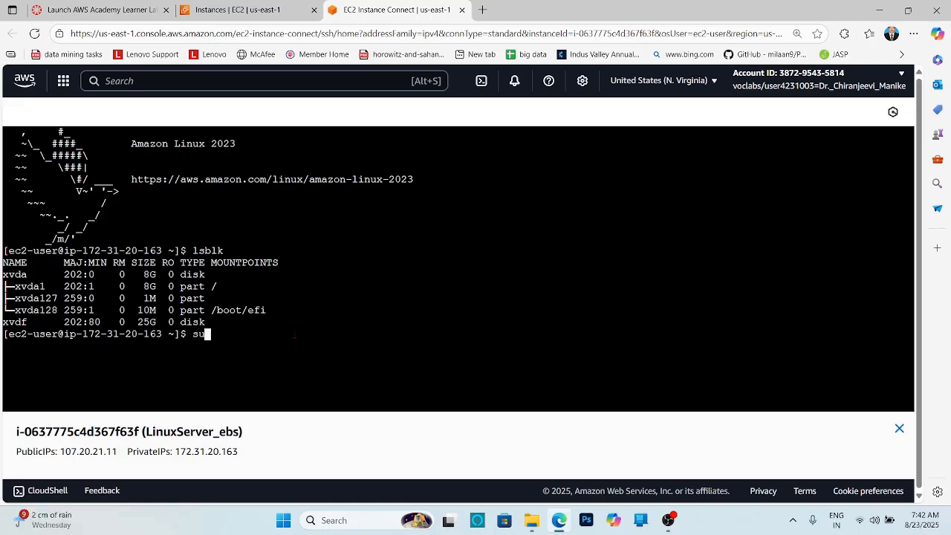
text(do mkfs.sf)
key(BackSpace)
key(BackSpace)
text(xfs /dev/xvdf)
key(Return)
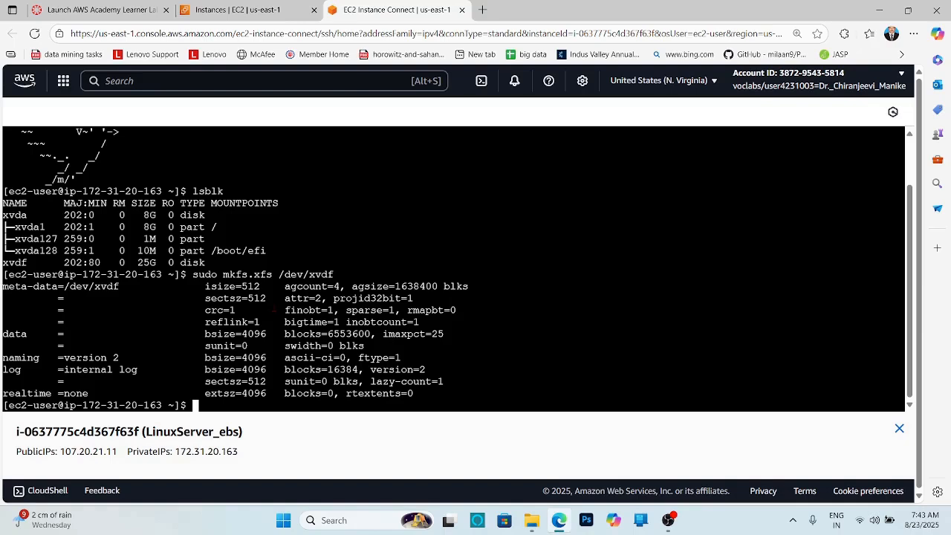
- Create the mount point directory /mnt/data1 with sudo mkdir
text(sudo )
text(mkd)
text(dir)
key(BackSpace)
key(BackSpace)
key(BackSpace)
key(BackSpace)
key(BackSpace)
text(dir /mnt/)
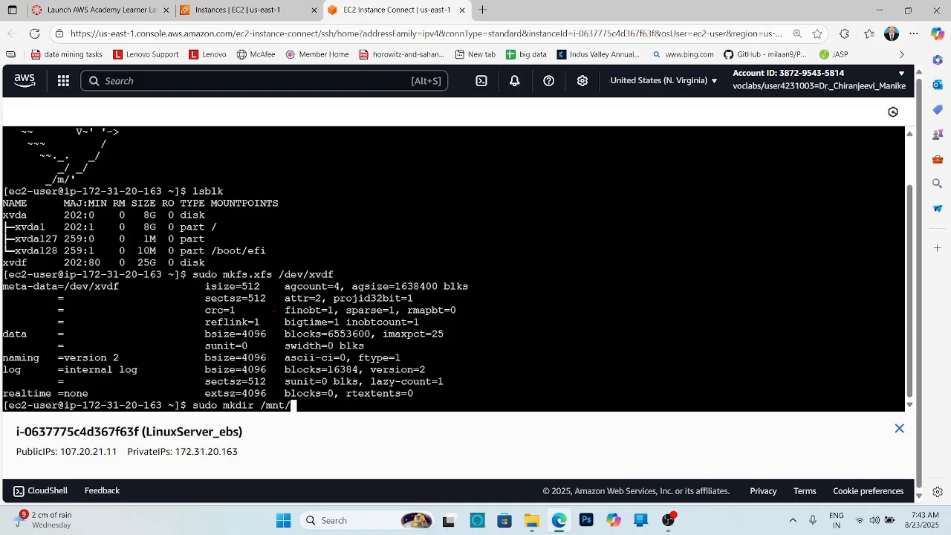
text(data1)
key(Return)
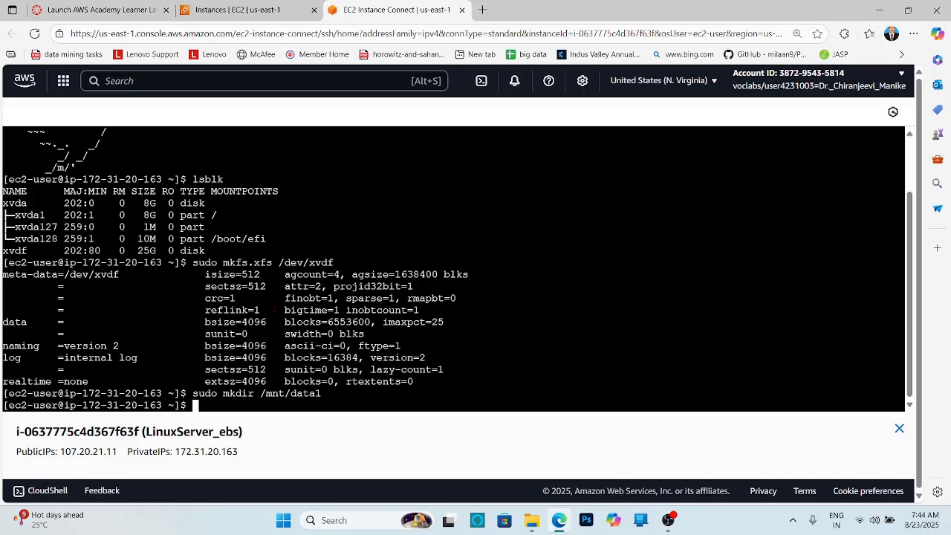
- Mount /dev/xvdf at /mnt/data1 with sudo mount and list the block devices again with lsblk
text(sudo mount /dev)
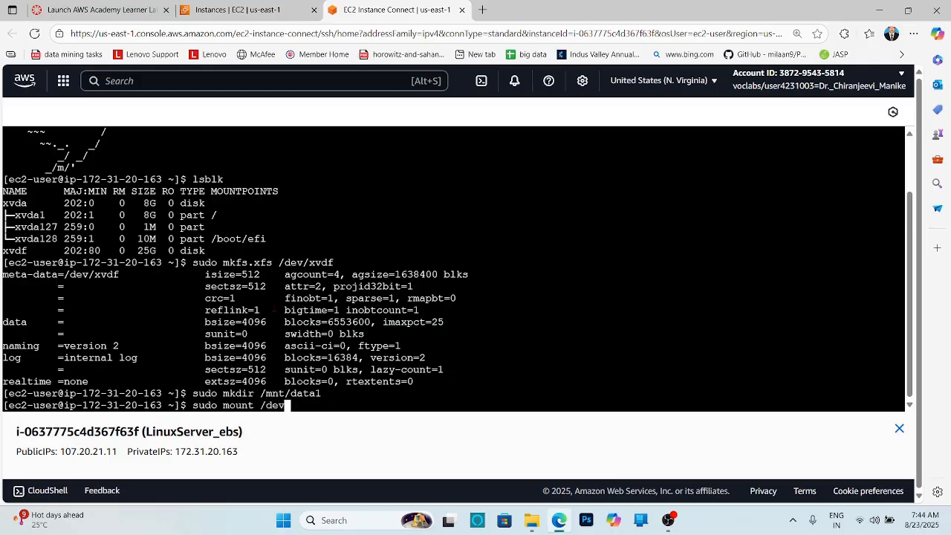
text(/xvdf /mnt/data1)
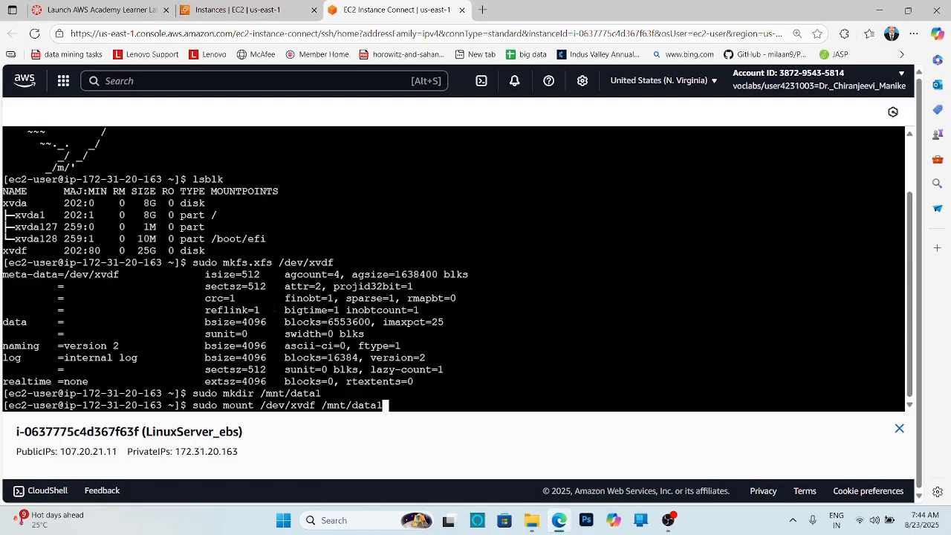
key(Return)
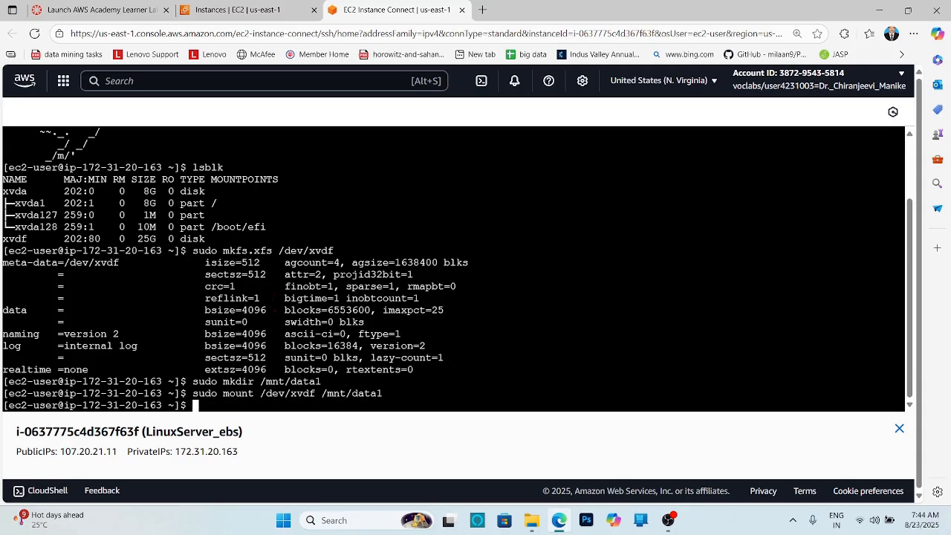
text(lsblk)
key(Return)
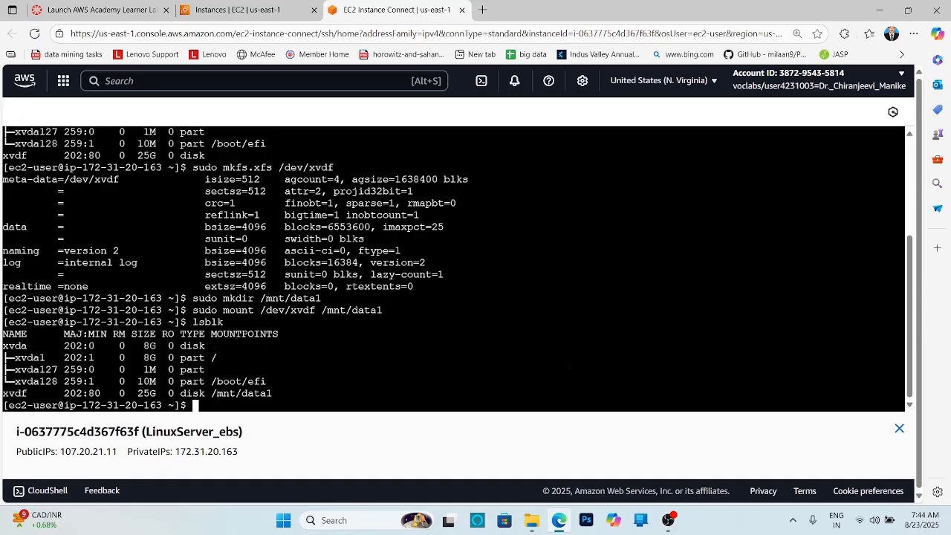
- Change the working directory to /mnt/data1
text(cd /mnt/data1)
key(Return)
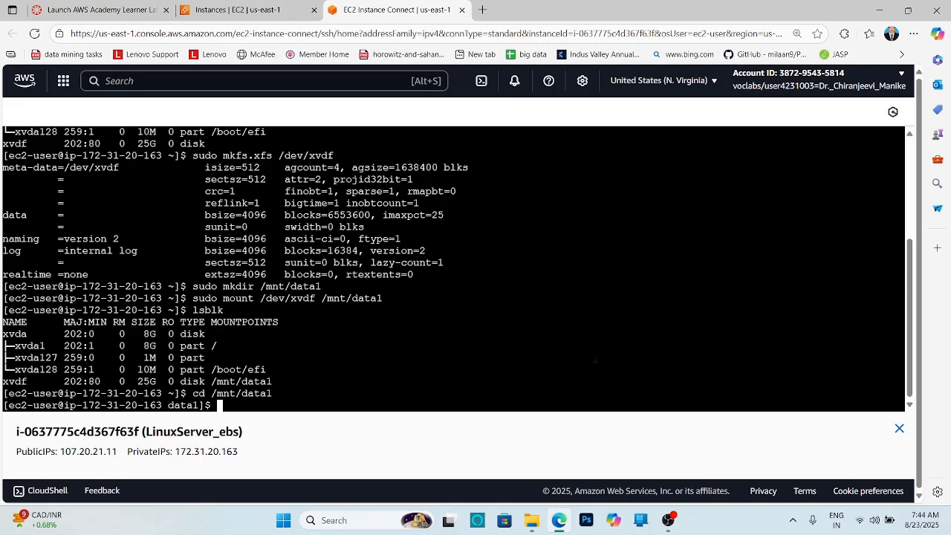
- Try to write "Welcome to cloud Computing" into demo.txt with echo and output redirection
text(echo "Welcome to )
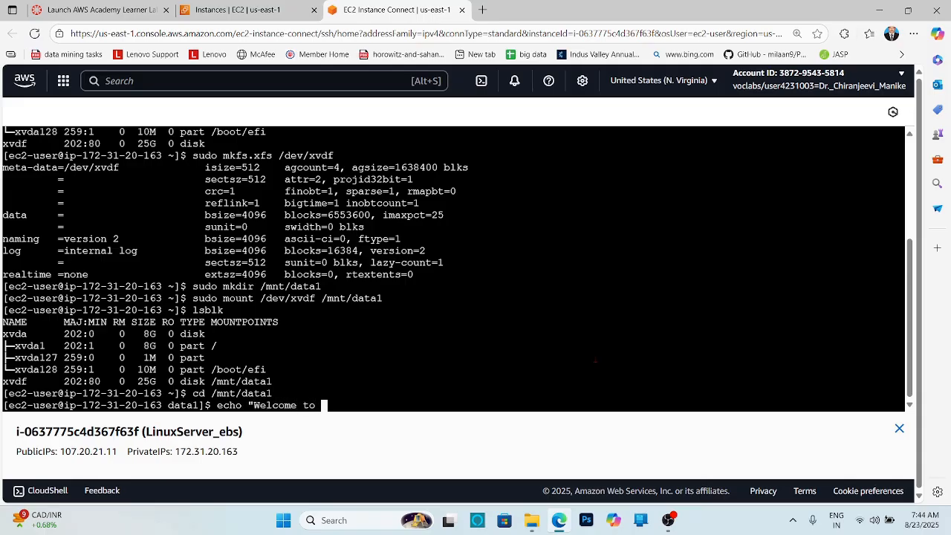
text(cloud Computing)
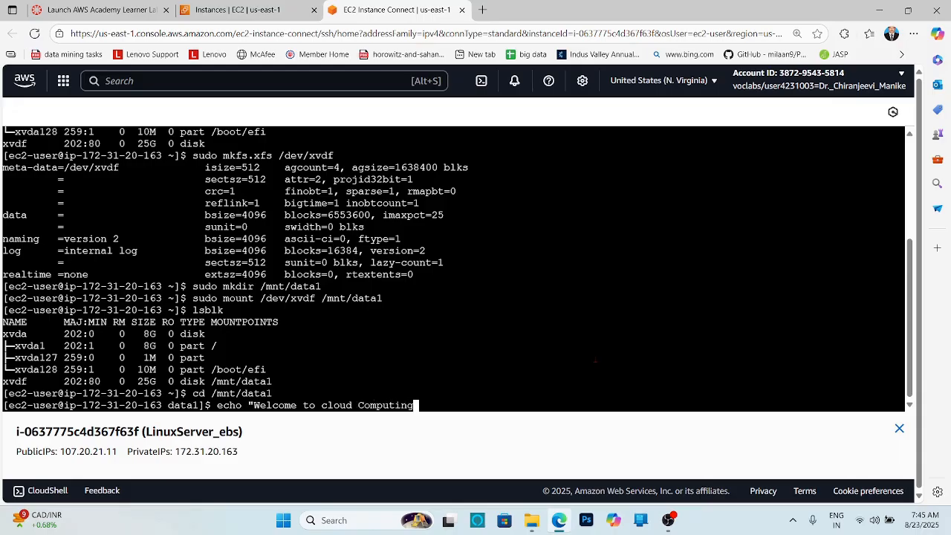
text(">demo.)
text(txt)
key(Return)
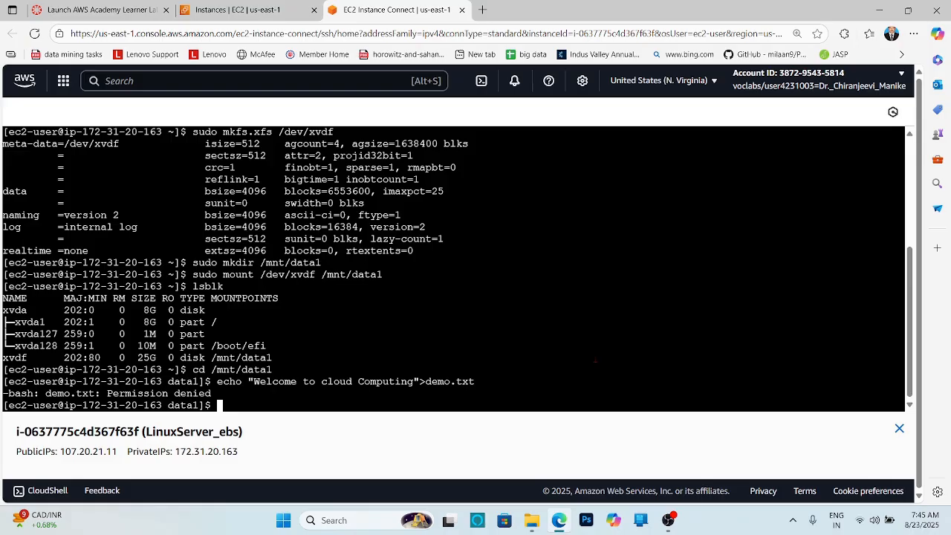
- Retry the same echo command into demo.txt, prefixed with sudo
text(d)
key(BackSpace)
text(su)
key(BackSpace)
key(BackSpace)
key(Up)
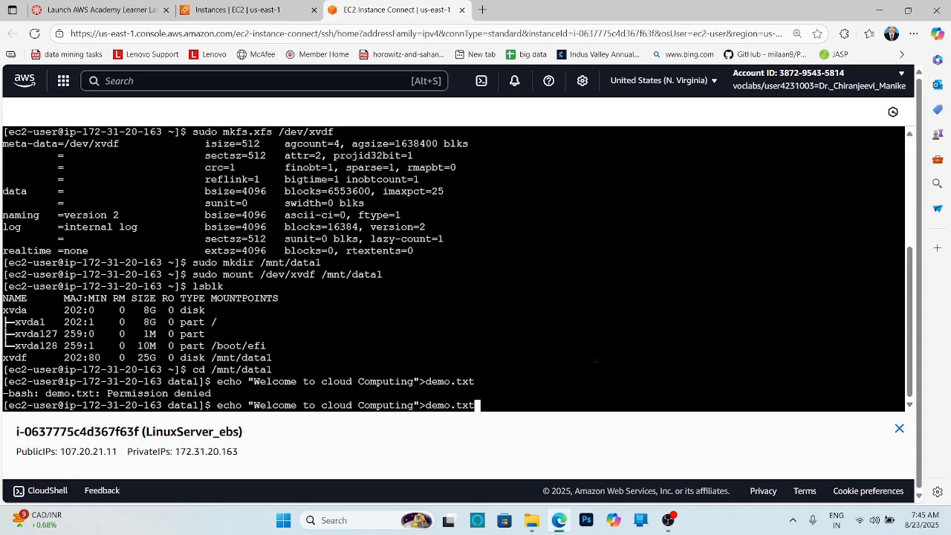
key(Left)
key(Left)
key(Left)
key(Left)
key(Left)
key(Left)
key(Left)
key(Left)
key(Left)
key(Left)
key(Left)
key(Left)
key(Left)
key(Left)
key(Left)
key(Left)
key(Left)
key(Left)
key(Left)
key(Left)
text(sudo)
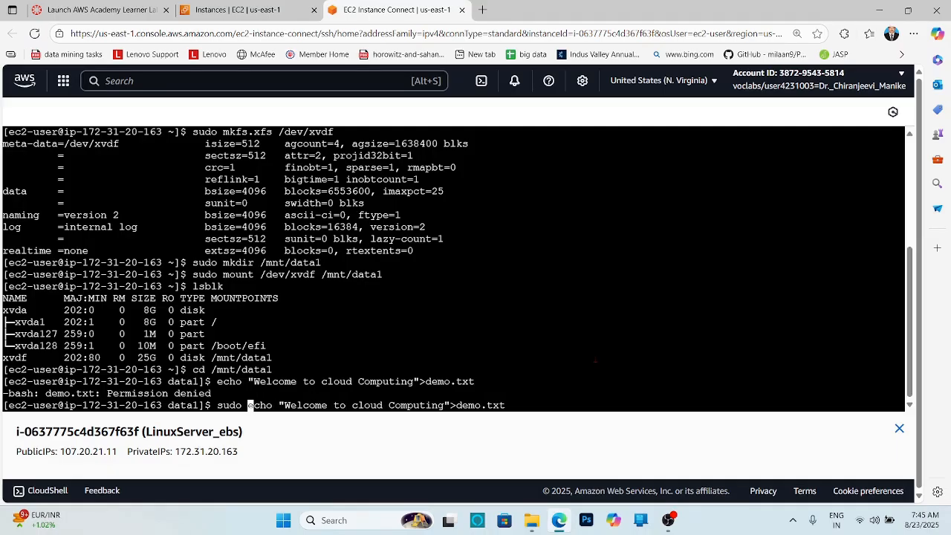
key(Return)
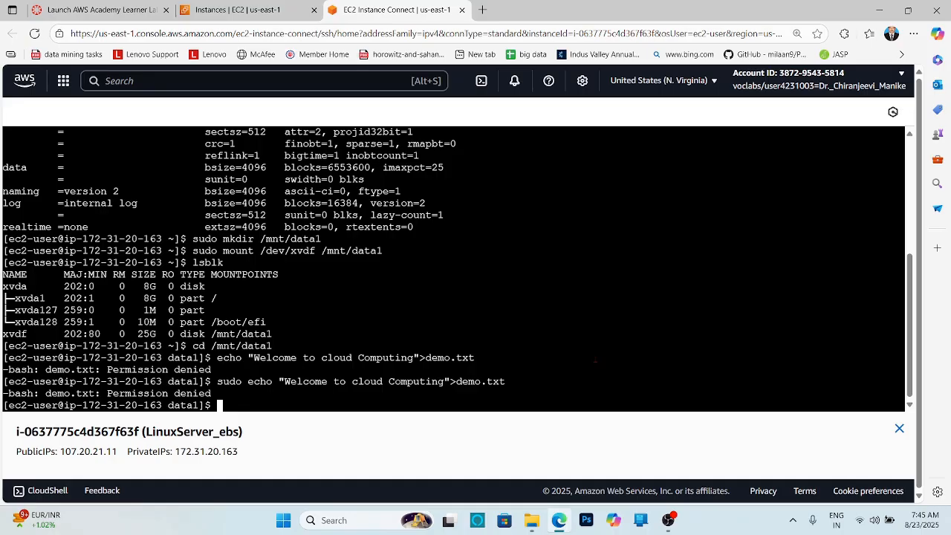
- Switch to the root shell with sudo su and write "Welcome to Cloud Computing" into demo.txt
text(sudo su)
key(Return)
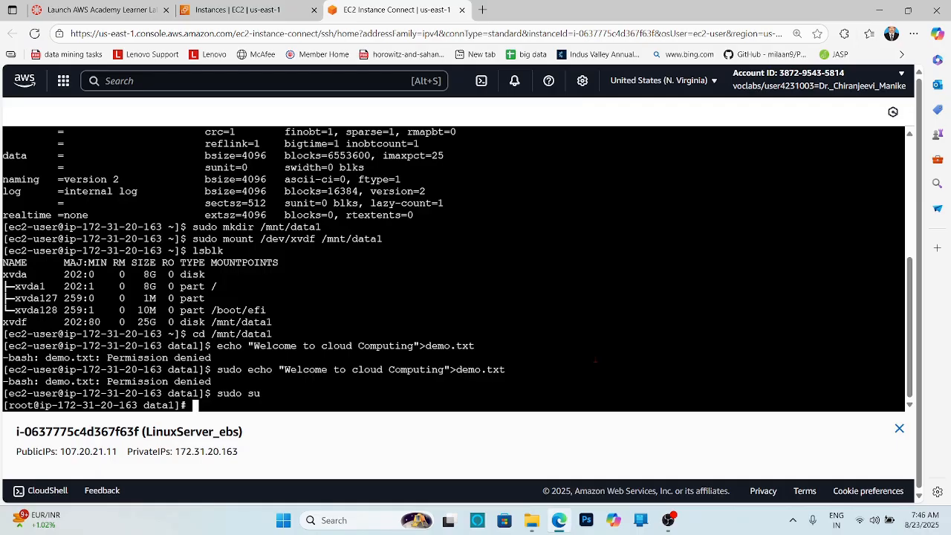
text(echo "Welcome to)
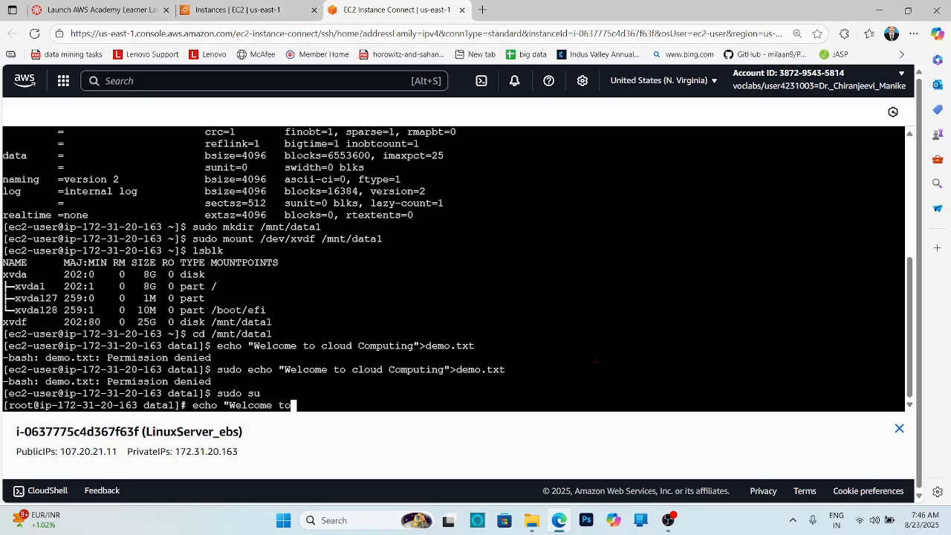
text( Cloud Computing)
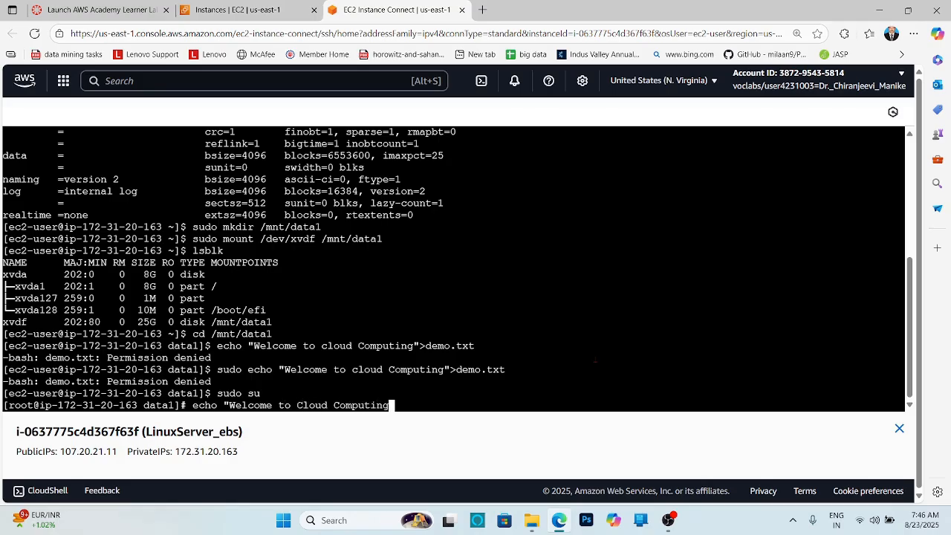
text(">demo.txt)
key(Return)
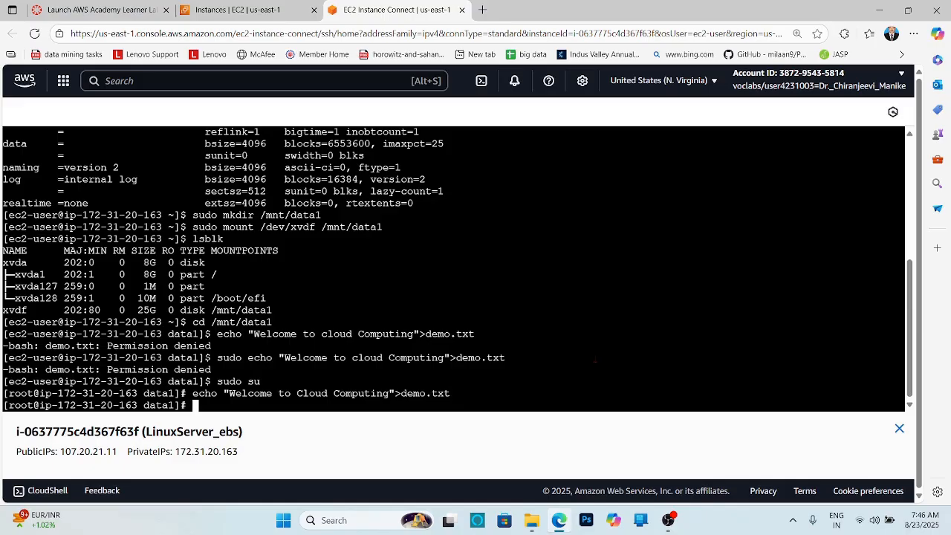
- List the directory's files and display demo.txt's contents with cat
text(ls)
key(Return)
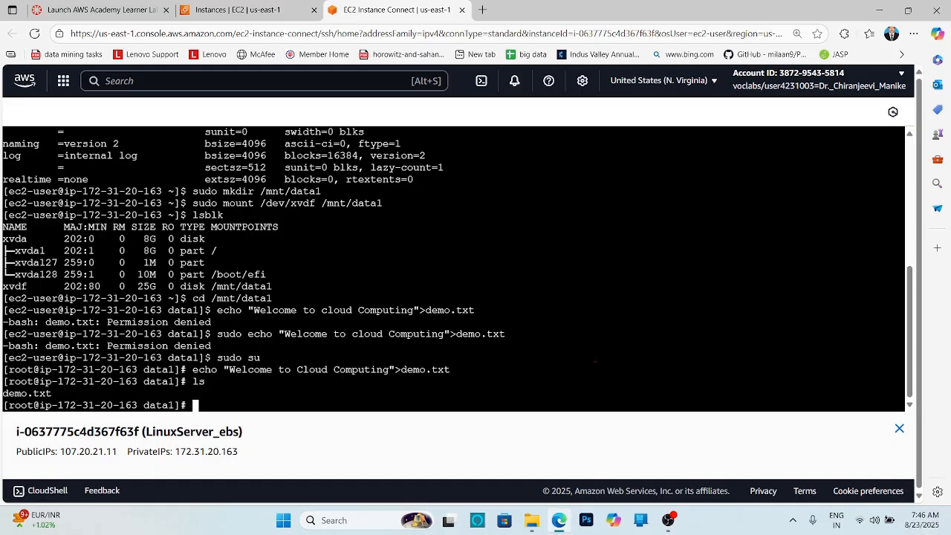
text(cat demo.txt)
key(Return)
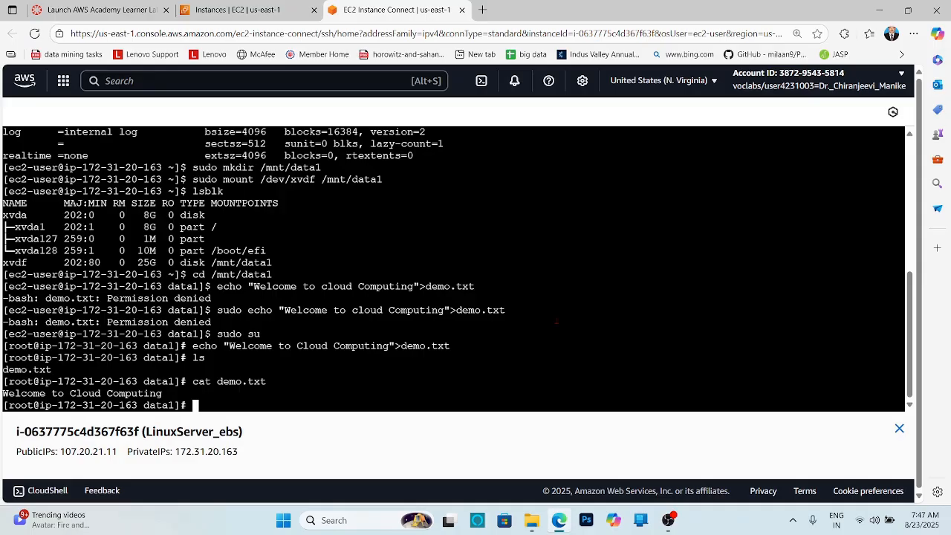
- Show the block devices' UUIDs and file system types with sudo blkid
text(sudo )
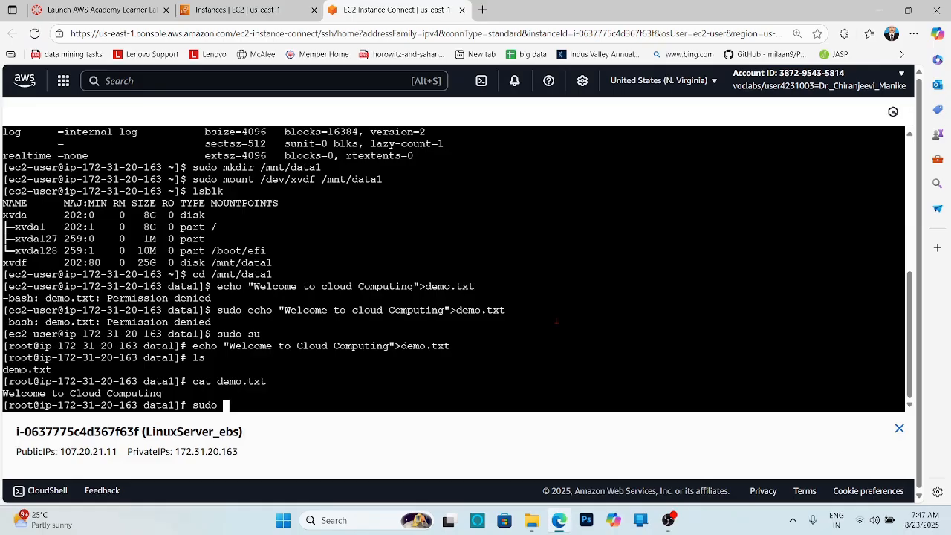
text(blkid)
key(Return)
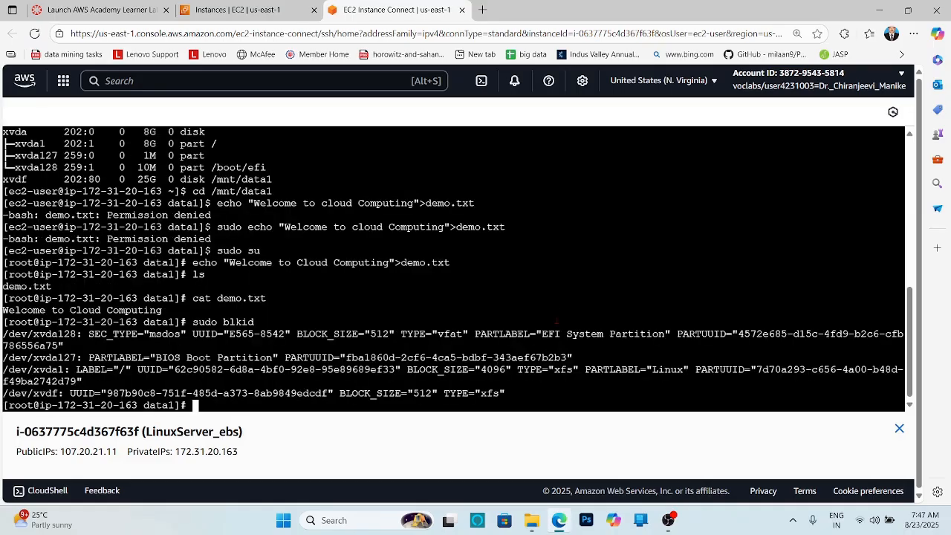